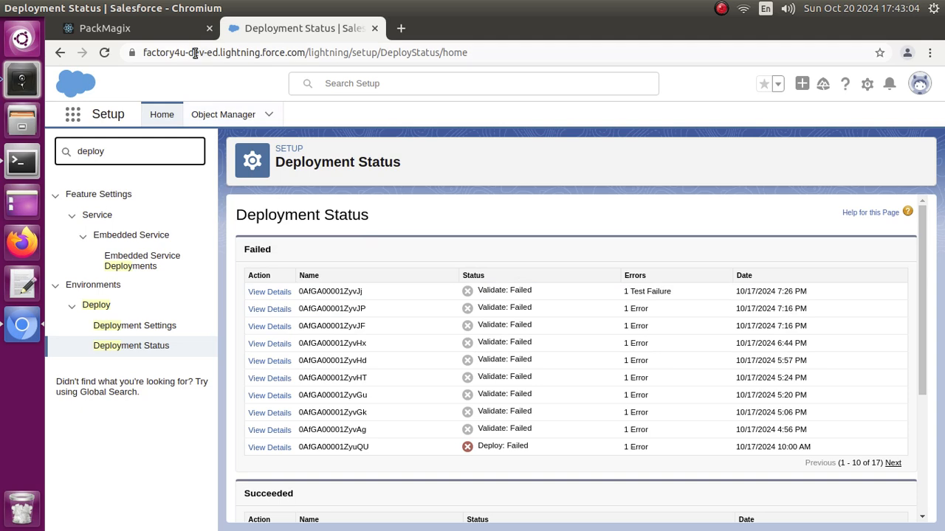
- Switch to PackMagix, log in to Production through OAuth with the saved username ending in .dev and its password, and allow access
left_click(158, 33)
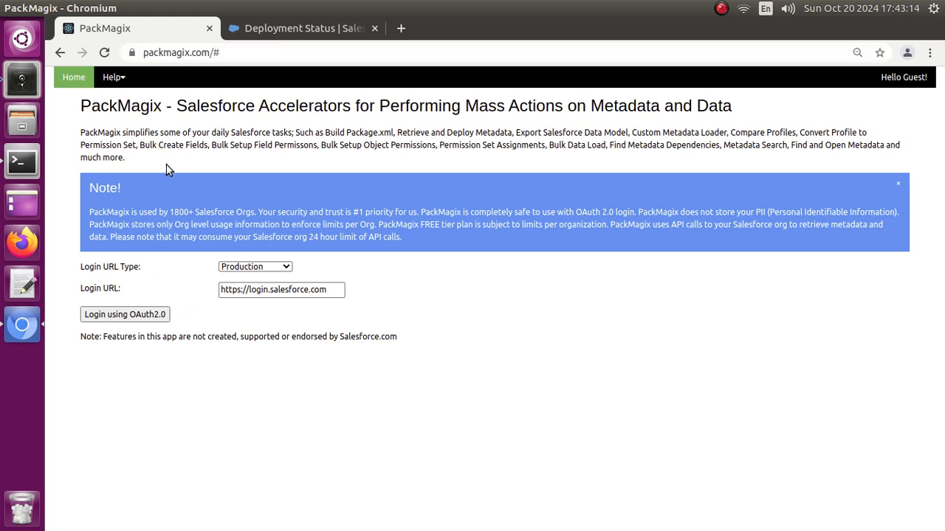
left_click(147, 317)
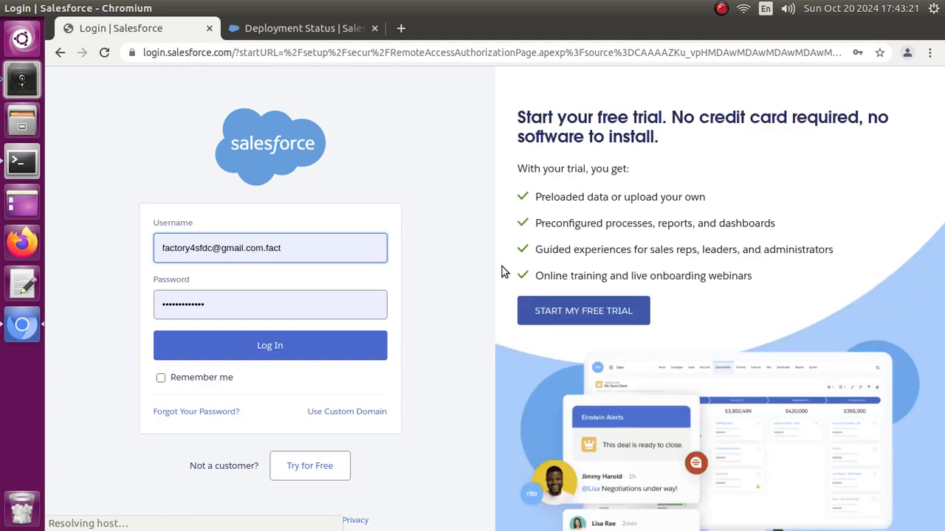
left_click(301, 248)
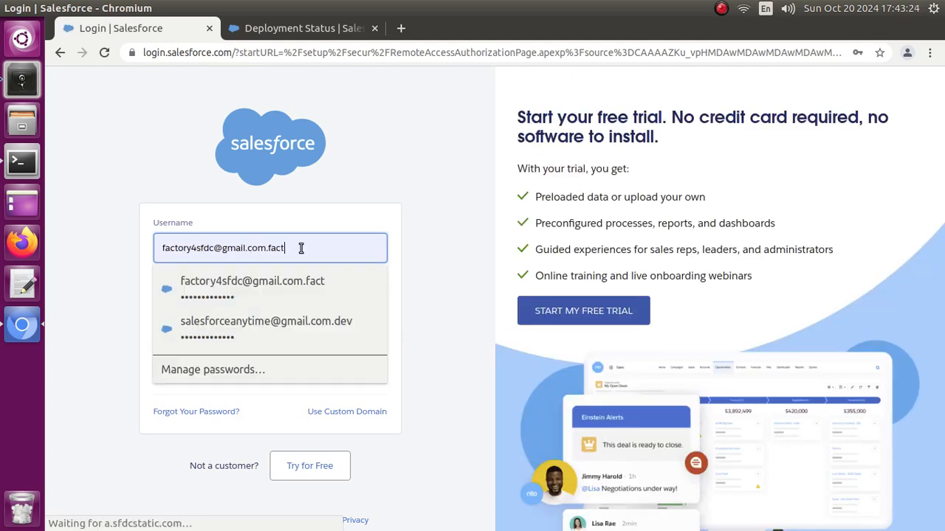
left_click(329, 332)
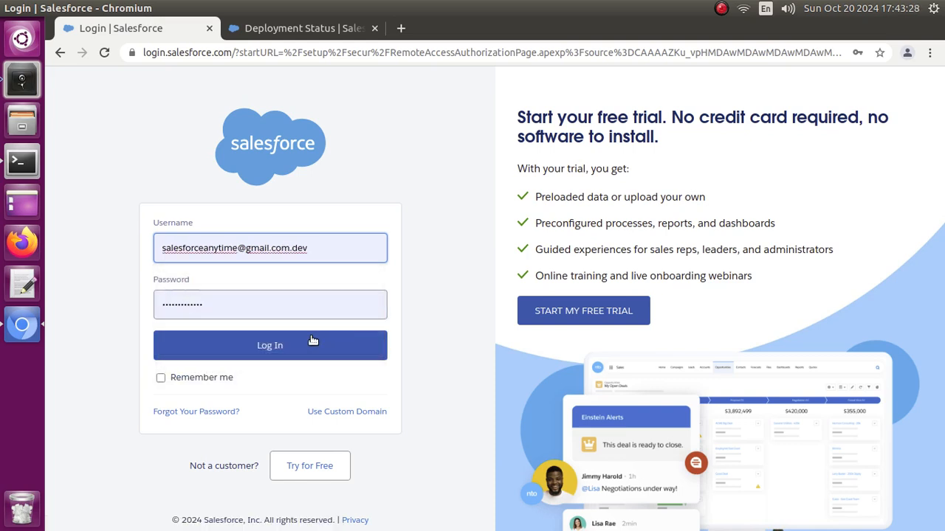
left_click(288, 346)
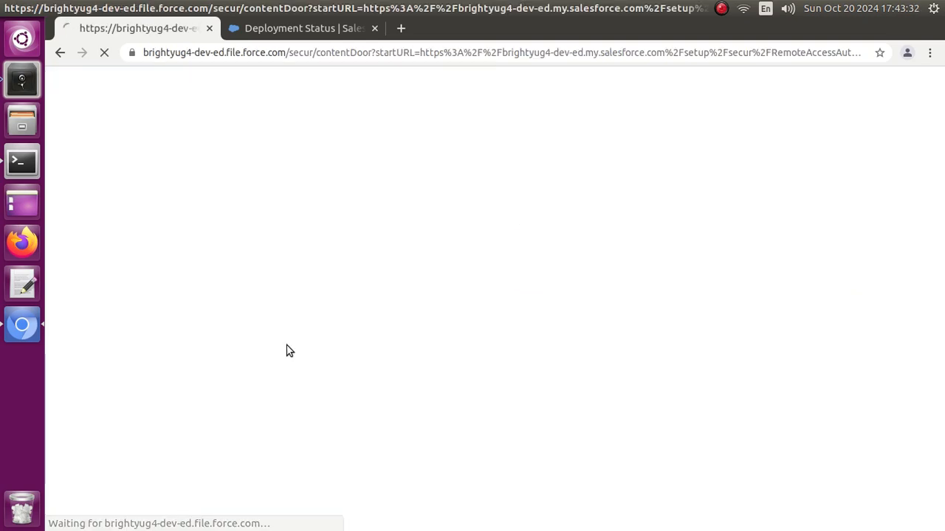
scroll(289, 350, "down", 4)
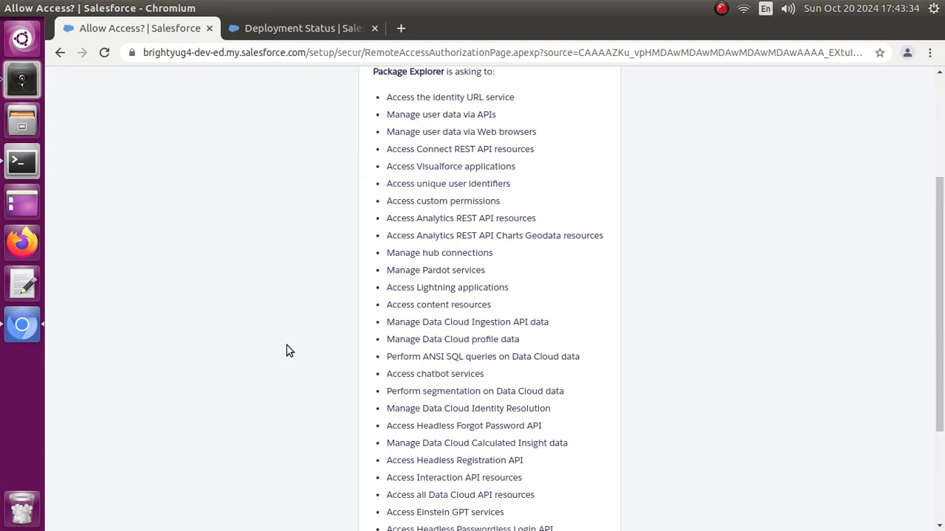
scroll(296, 352, "down", 4)
left_click(571, 441)
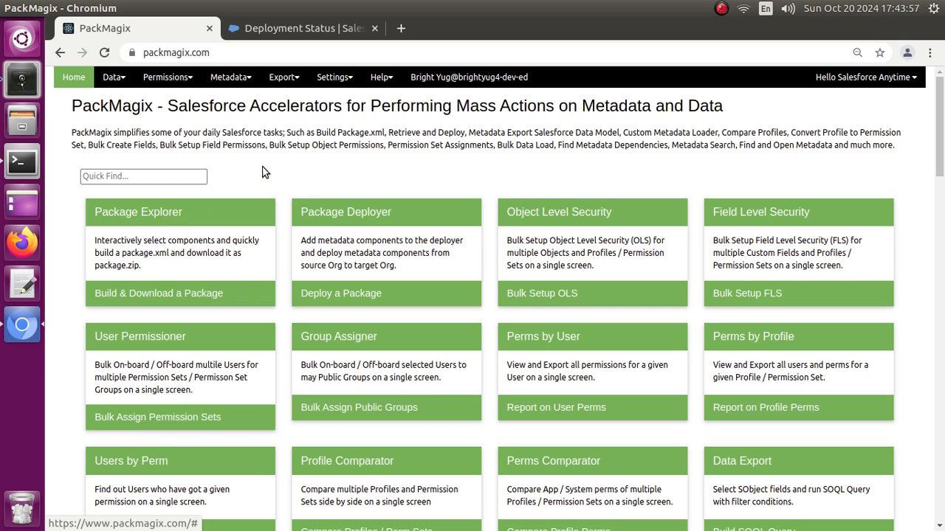
- Add a new org connection with the alias QA and the Production login URL, and start validating the org
left_click(338, 84)
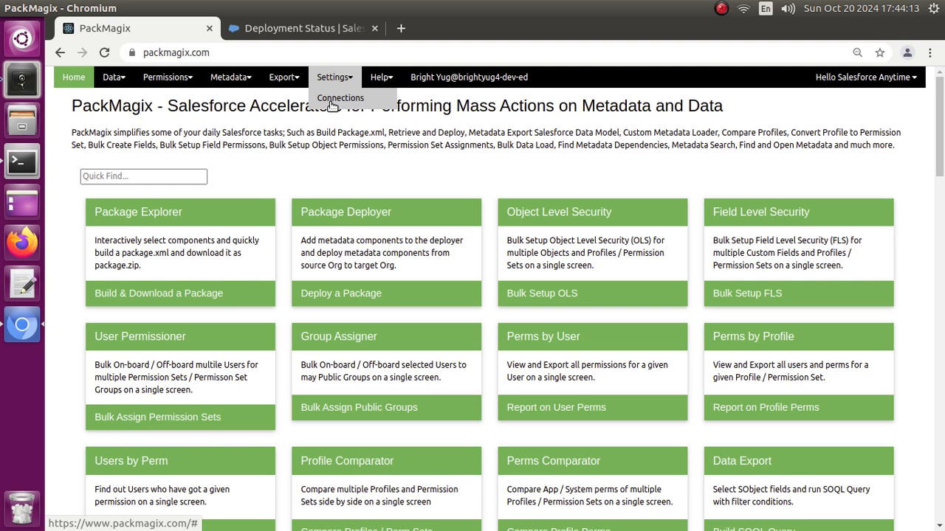
left_click(336, 98)
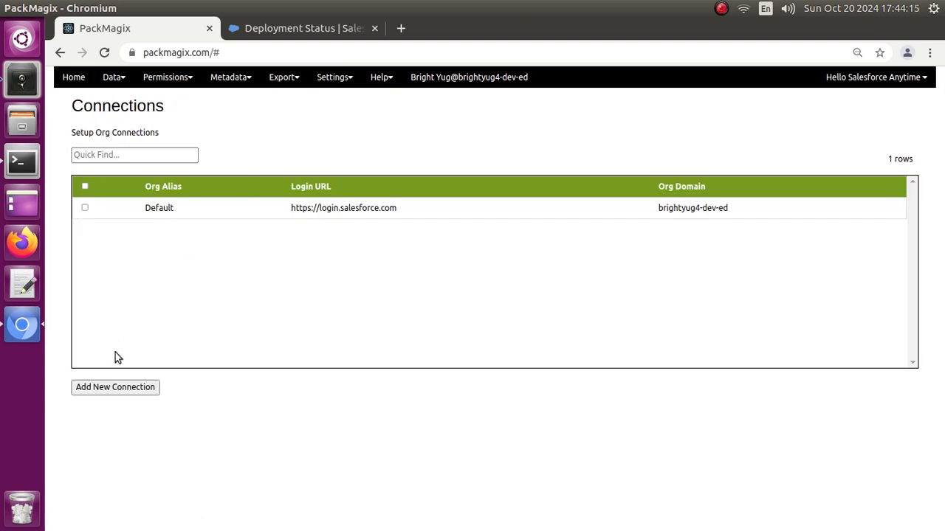
left_click(102, 389)
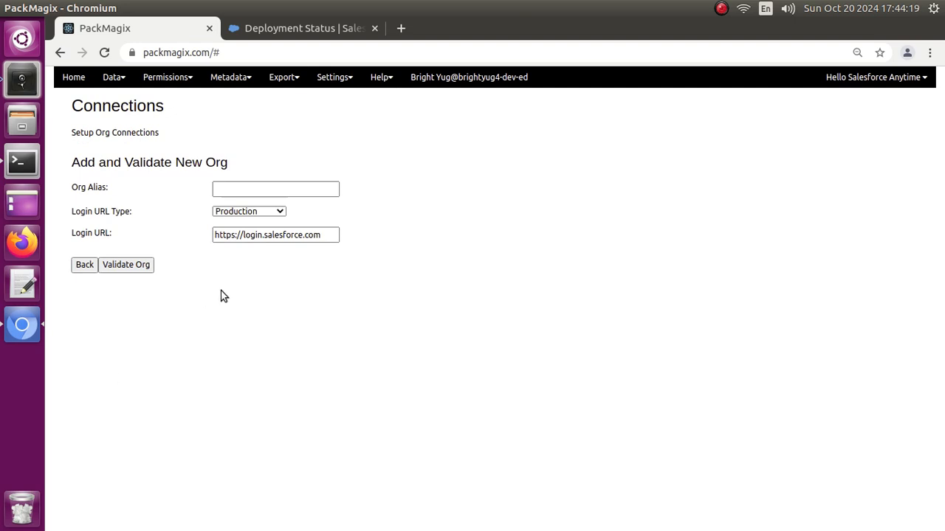
left_click(228, 188)
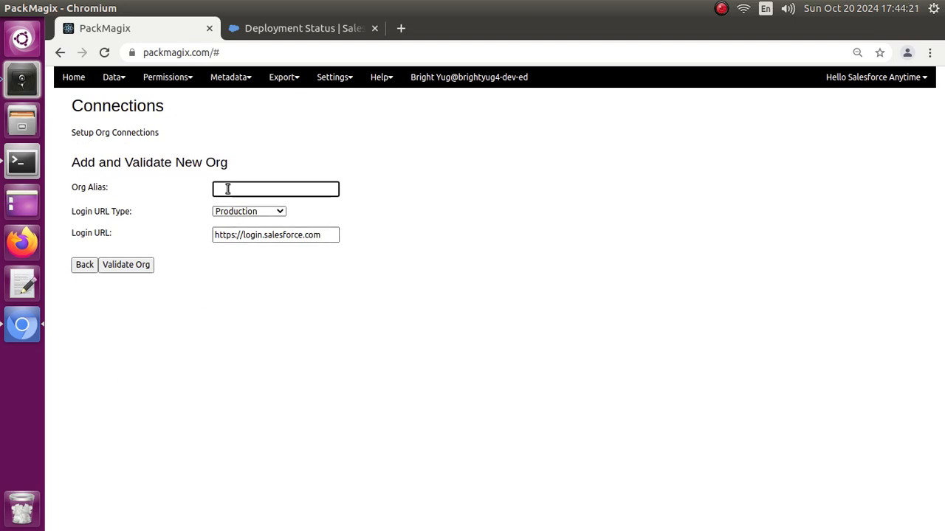
type("QA")
left_click(134, 269)
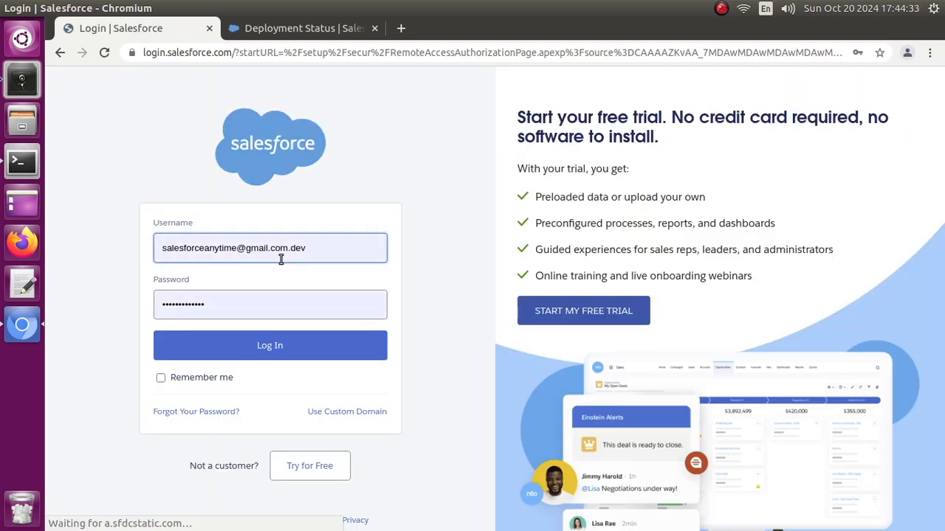
- Authorize the QA connection by logging in with the saved username ending in .fact and its password, and allow access
left_click(346, 250)
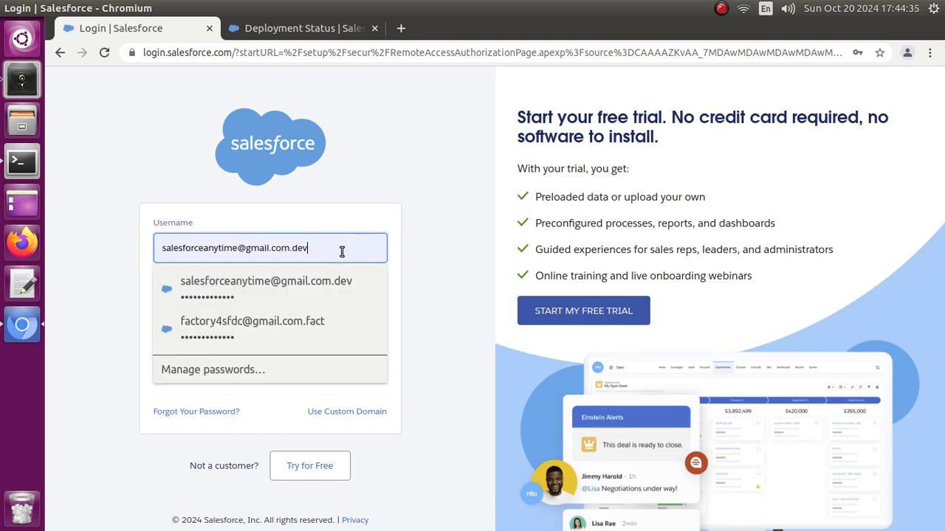
left_click(303, 321)
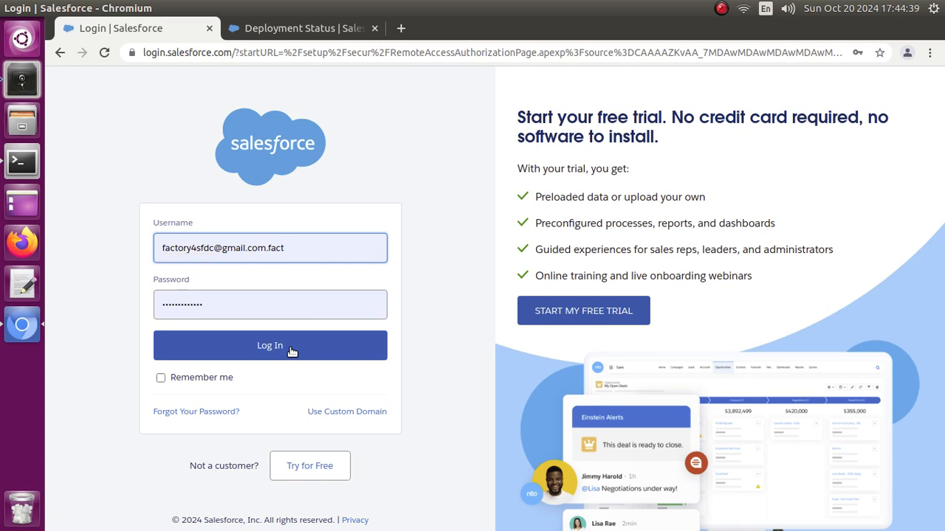
left_click(290, 351)
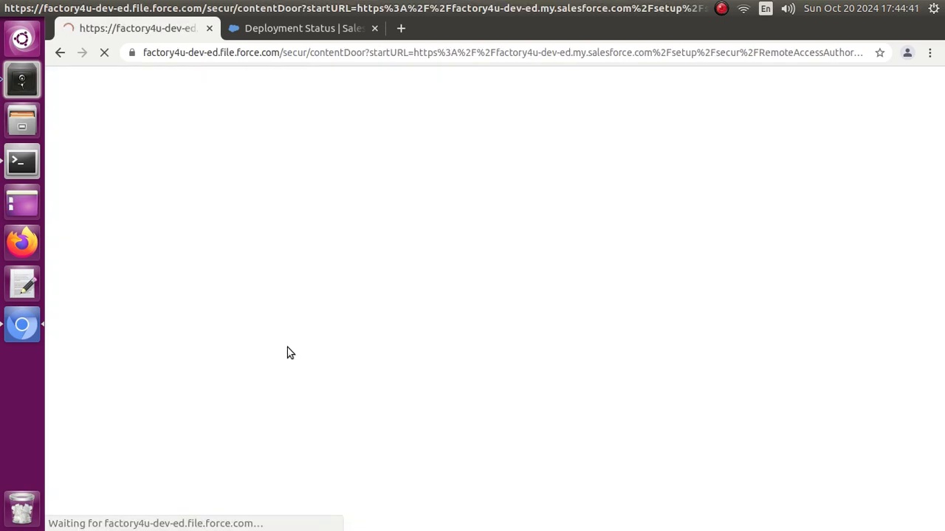
scroll(303, 342, "down", 5)
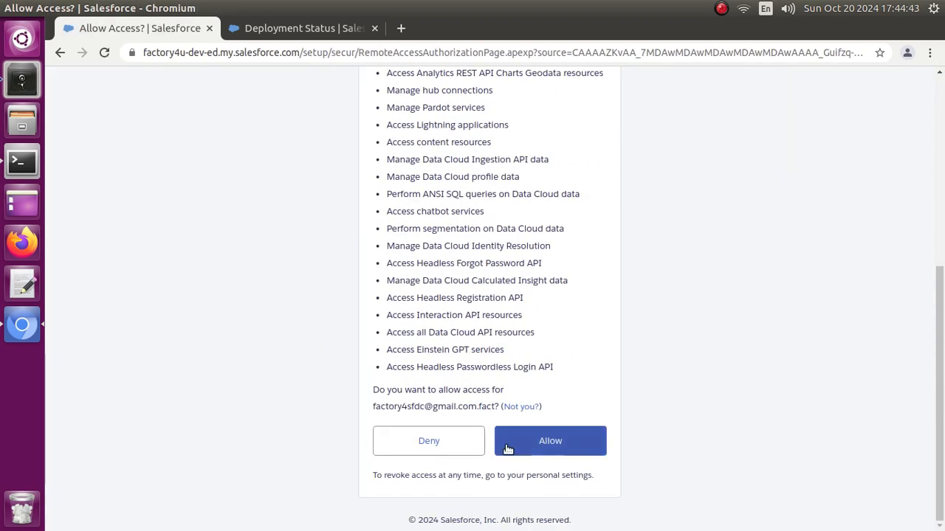
left_click(506, 445)
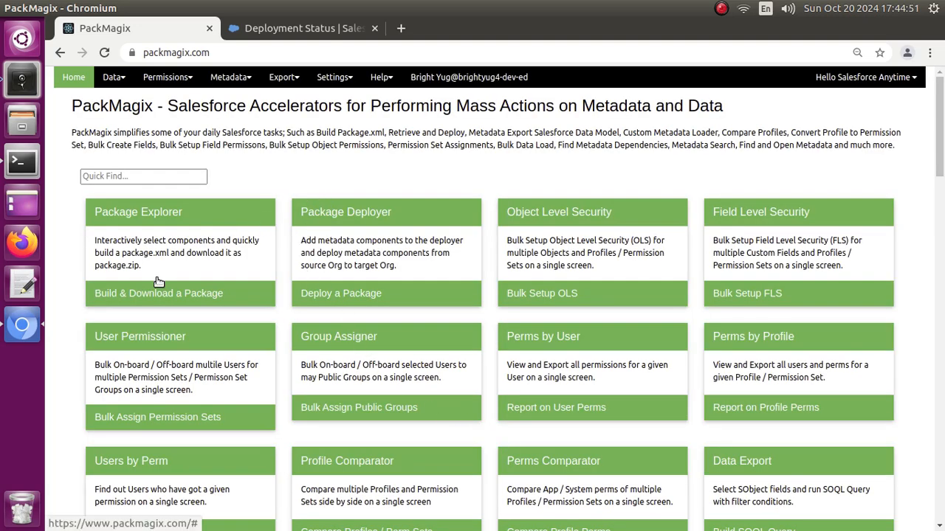
- In Package Explorer, add the ApexClass components BatchAccountCategory and BatchPorcessAccounts to the package
left_click(335, 79)
left_click(161, 244)
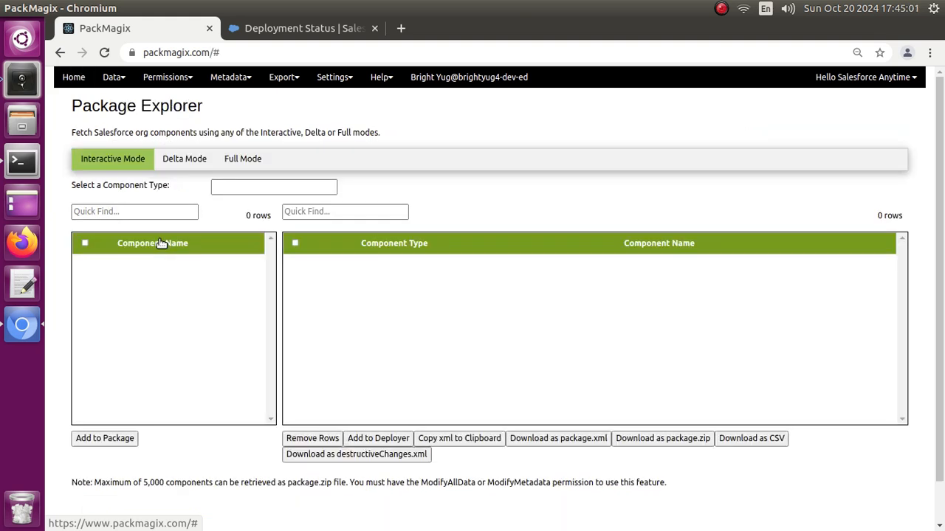
left_click(233, 189)
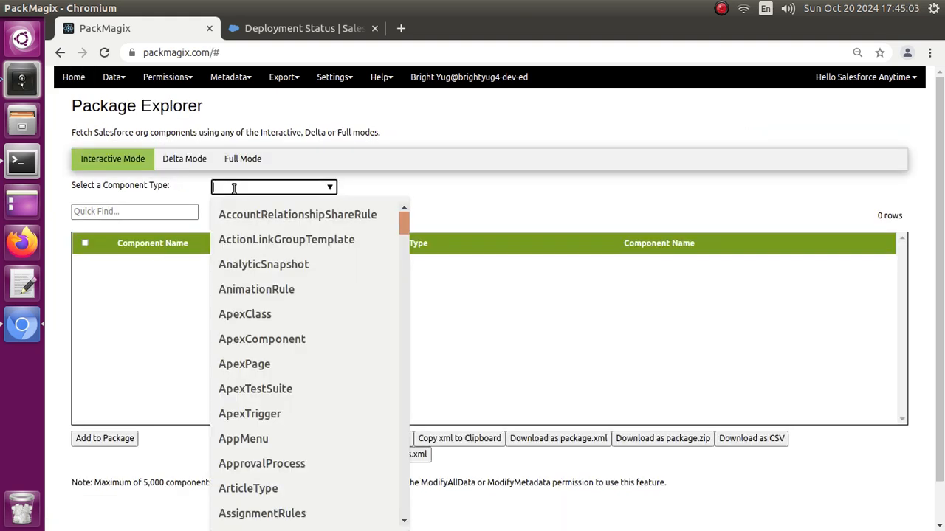
left_click(245, 316)
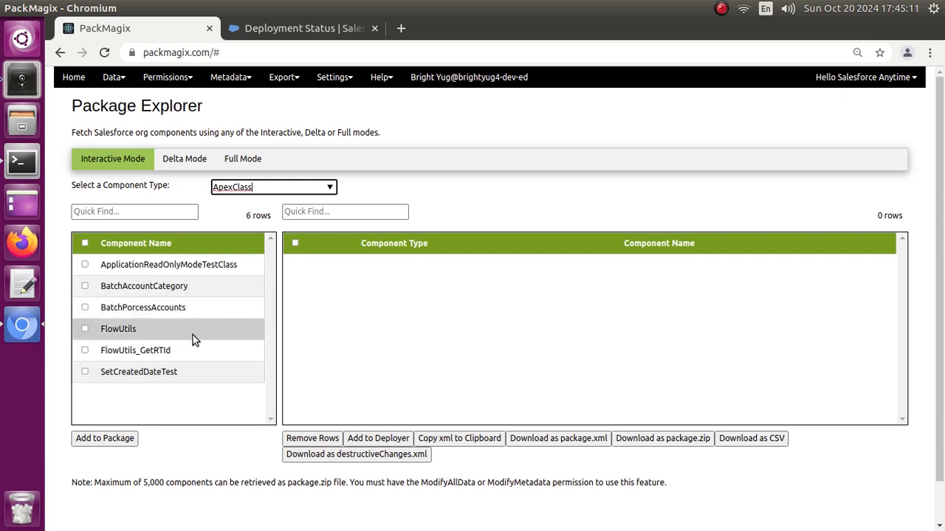
left_click(85, 287)
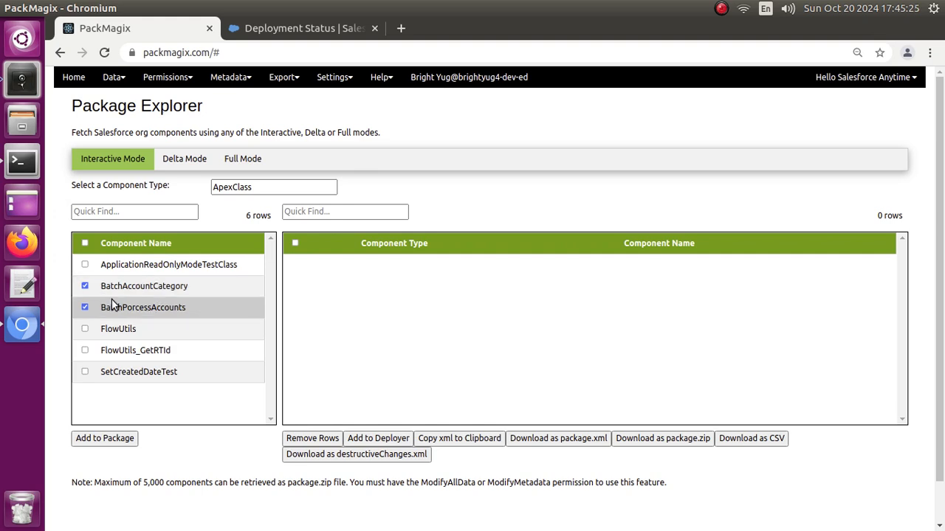
left_click(105, 438)
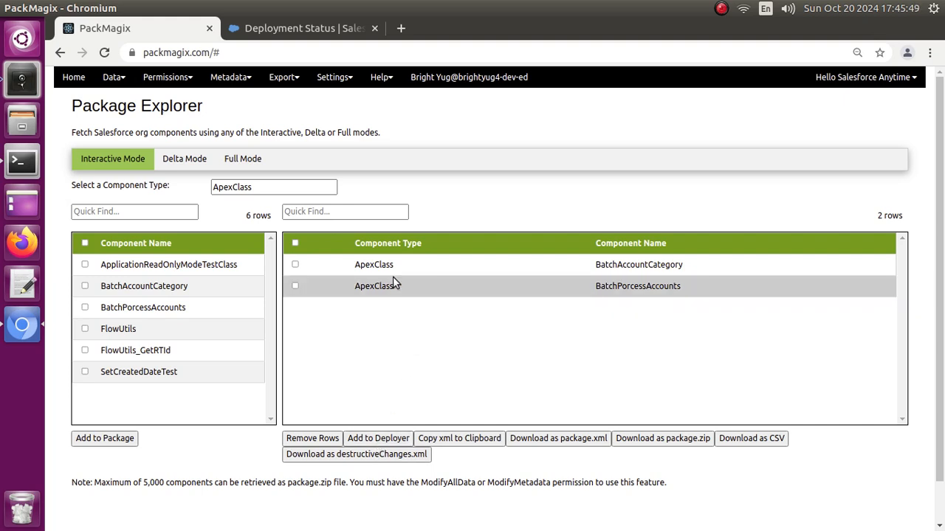
- Add the package's components to the Package Deployer and select QA as the target org
left_click(383, 442)
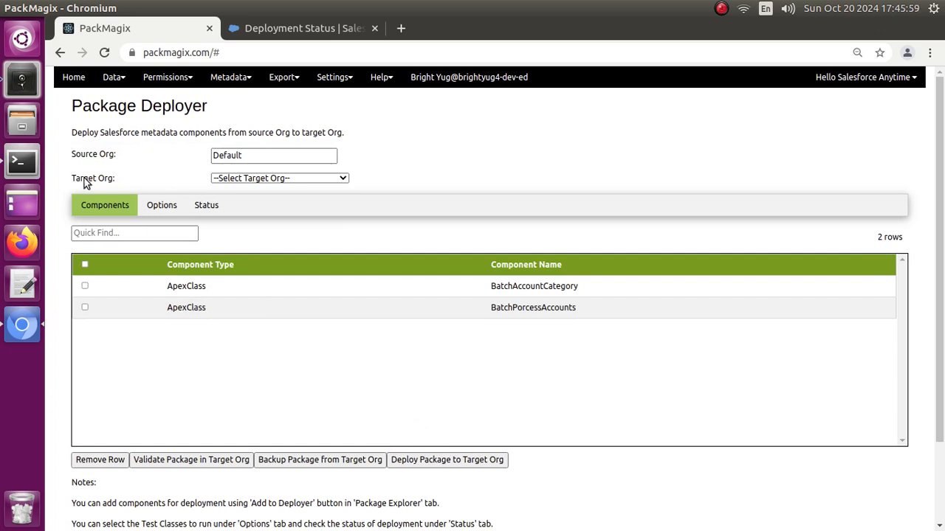
left_click(255, 180)
left_click(246, 197)
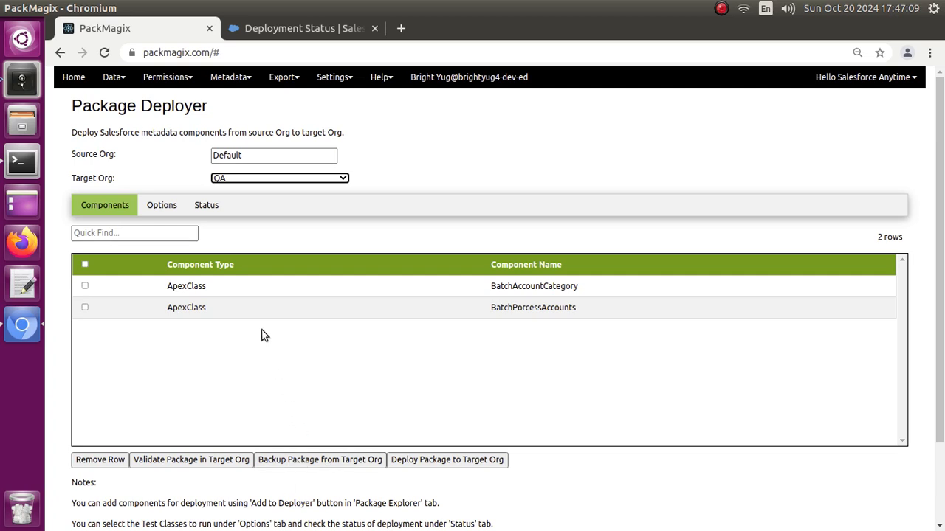
- Set the test level to Run Specified Tests and add LightningSelfRegisterControllerTest and LightningLoginFormControllerTest to the tests to run
left_click(166, 209)
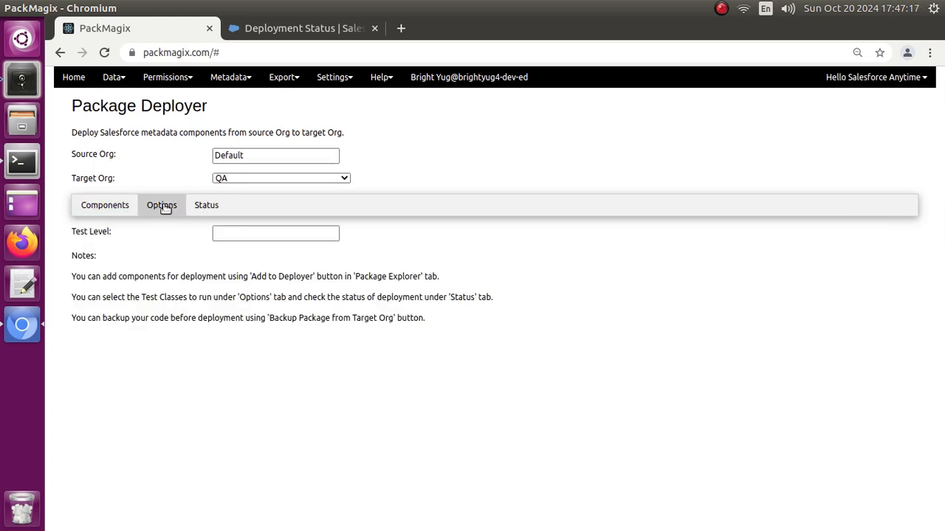
left_click(228, 233)
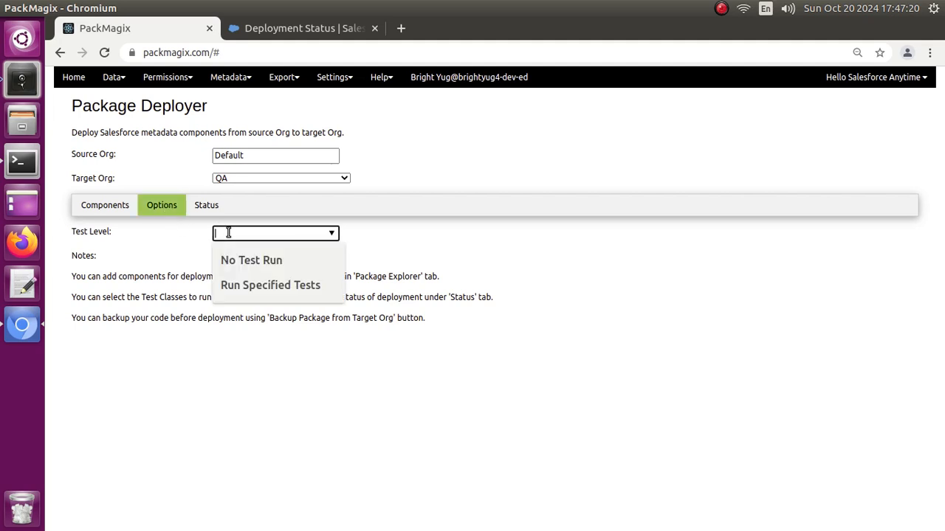
left_click(233, 284)
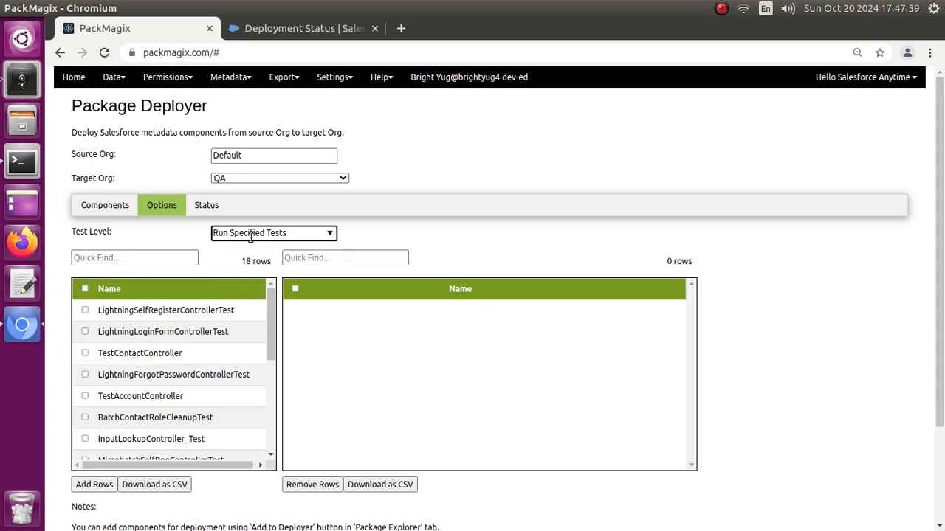
left_click(84, 311)
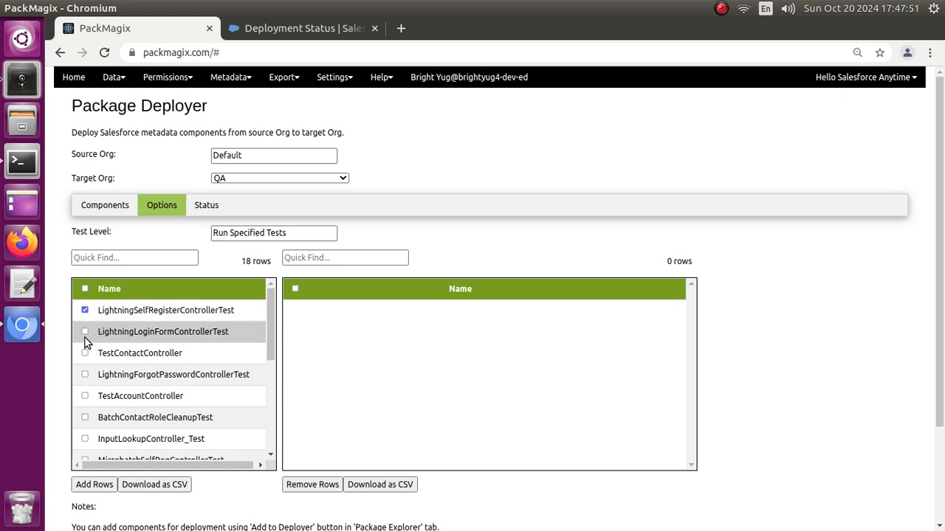
left_click(84, 333)
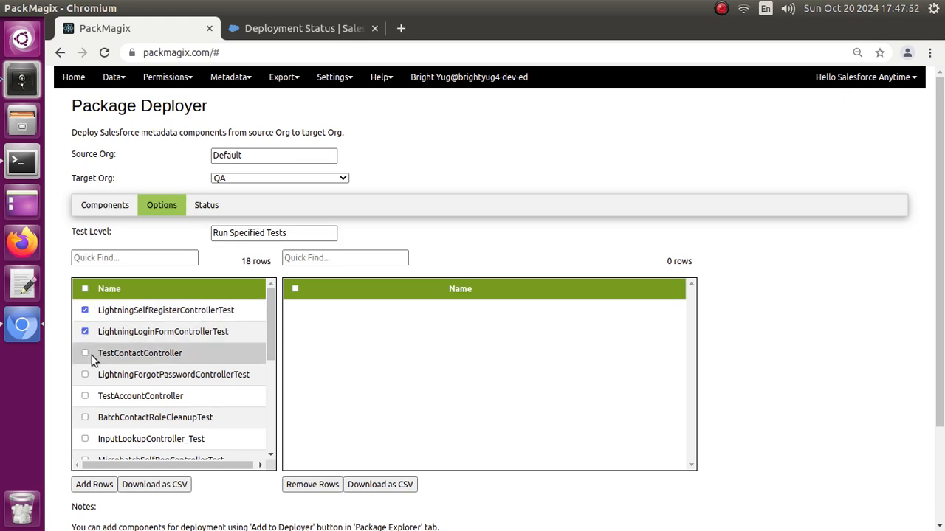
left_click(93, 485)
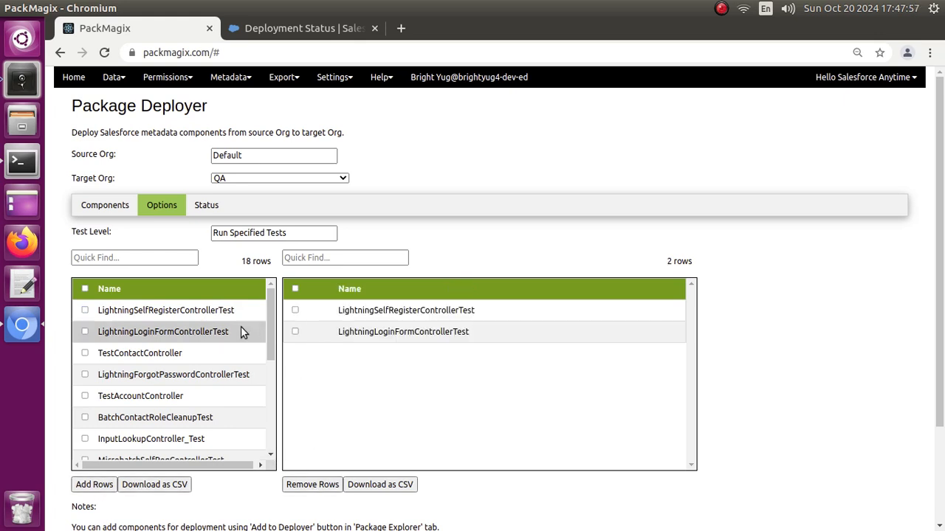
- Validate the package in the target org and examine the details in the deployment's Errors section
left_click(198, 210)
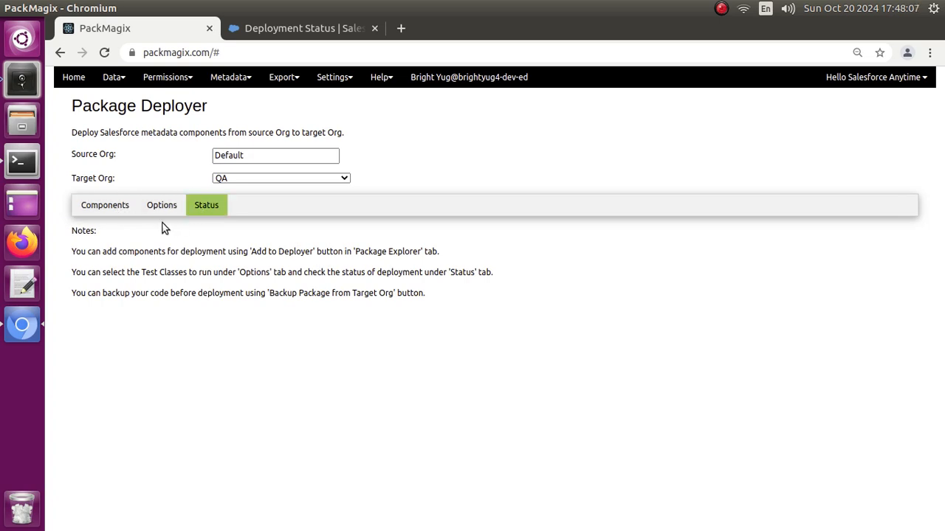
left_click(114, 207)
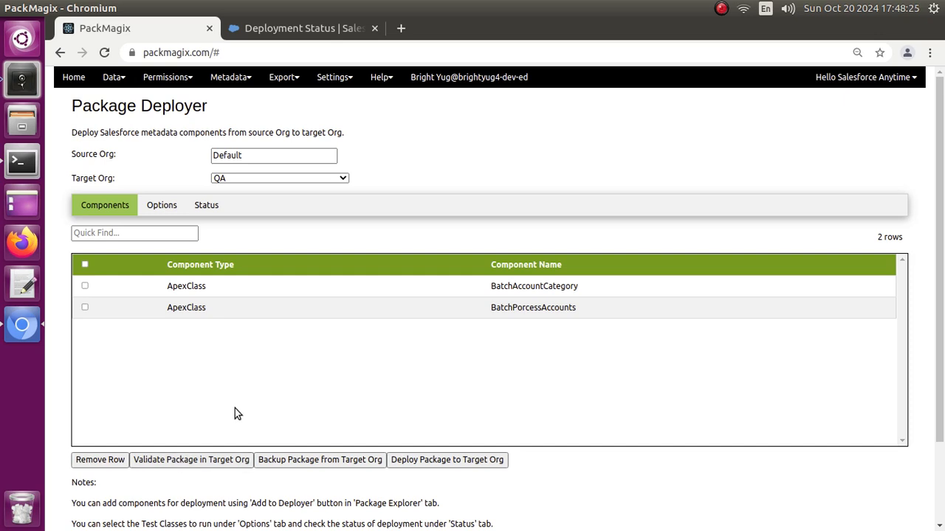
left_click(186, 461)
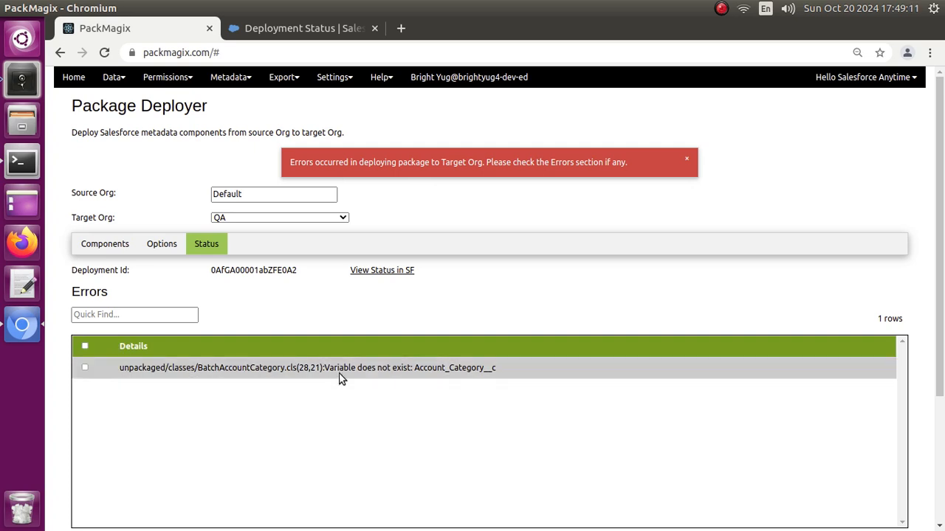
left_click_drag(414, 368, 502, 373)
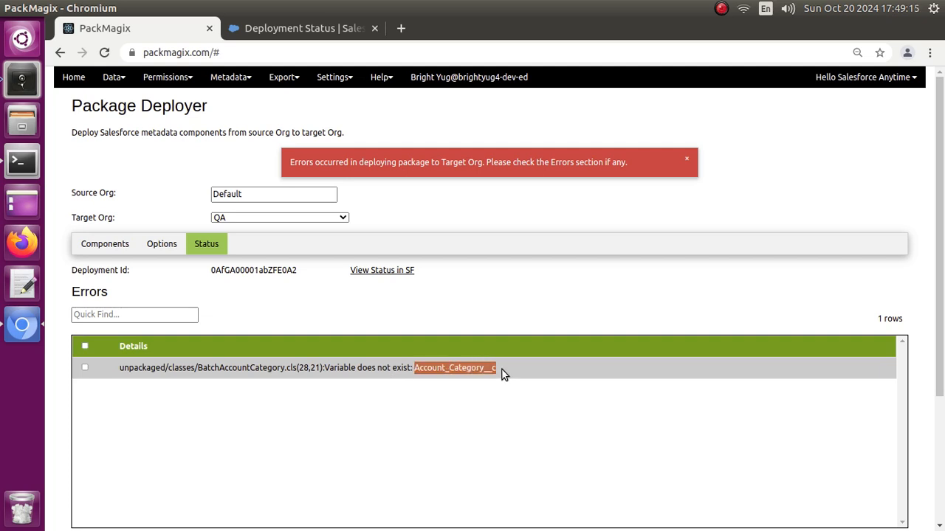
left_click(489, 307)
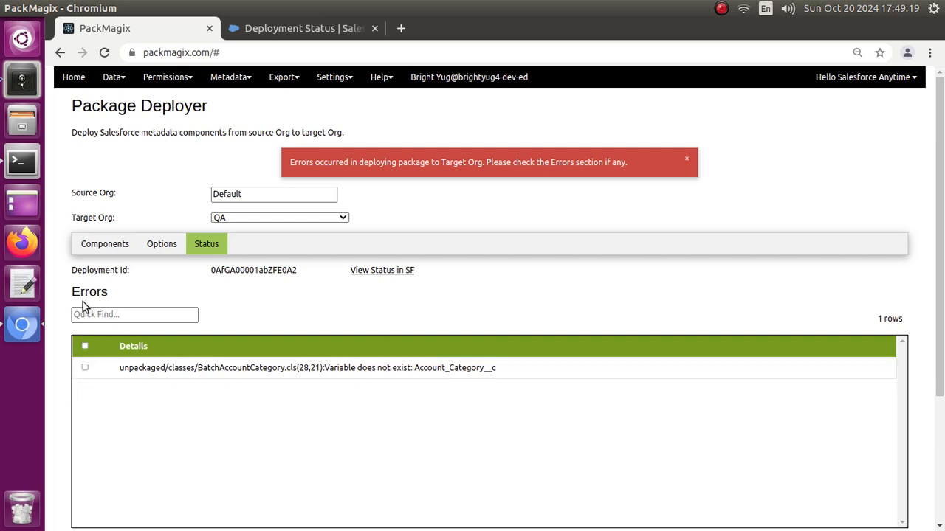
- Review the error listed for the BatchAccountCategory class in the validation's Errors section
scroll(85, 294, "down", 2)
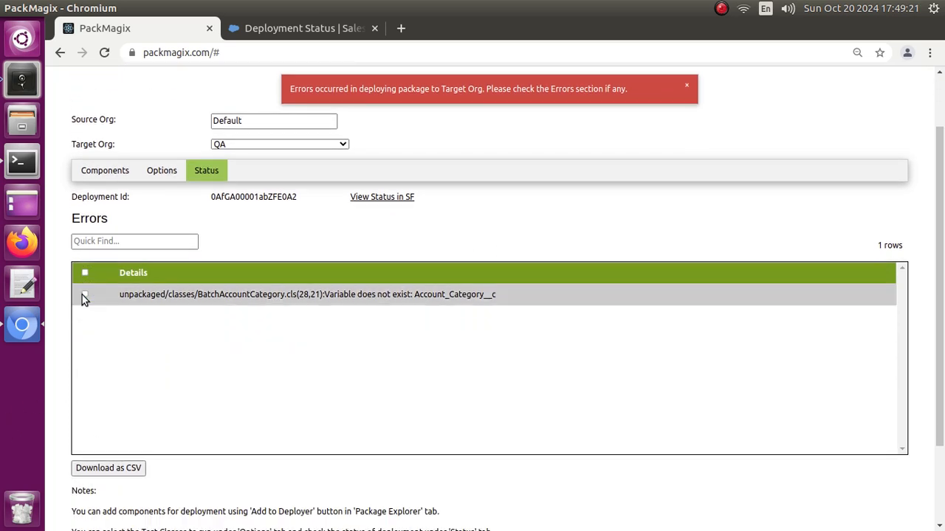
scroll(84, 297, "up", 1)
scroll(84, 299, "down", 2)
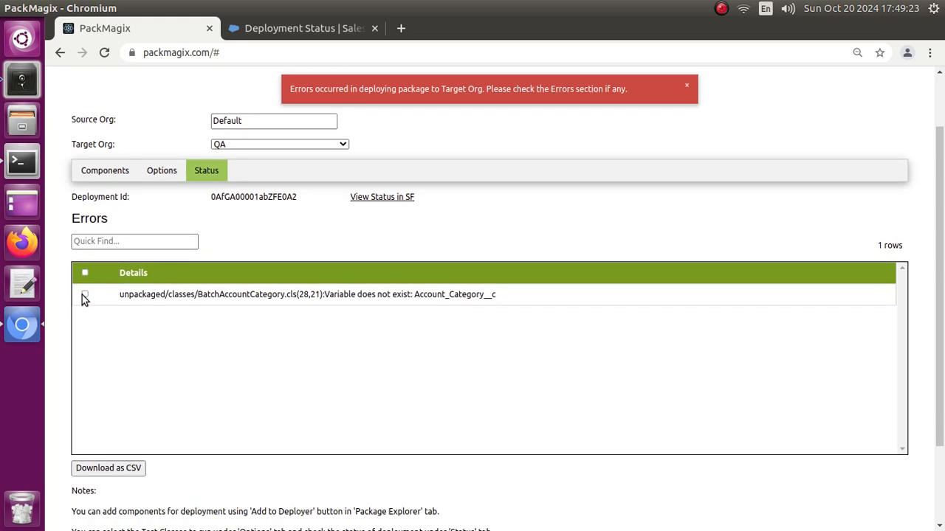
scroll(83, 299, "up", 2)
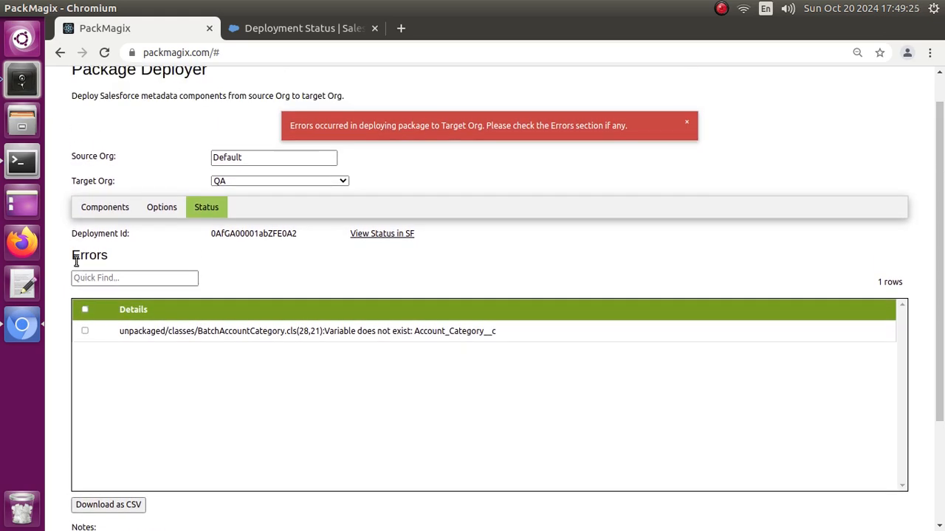
left_click_drag(75, 255, 123, 264)
left_click(135, 263)
scroll(319, 368, "up", 1)
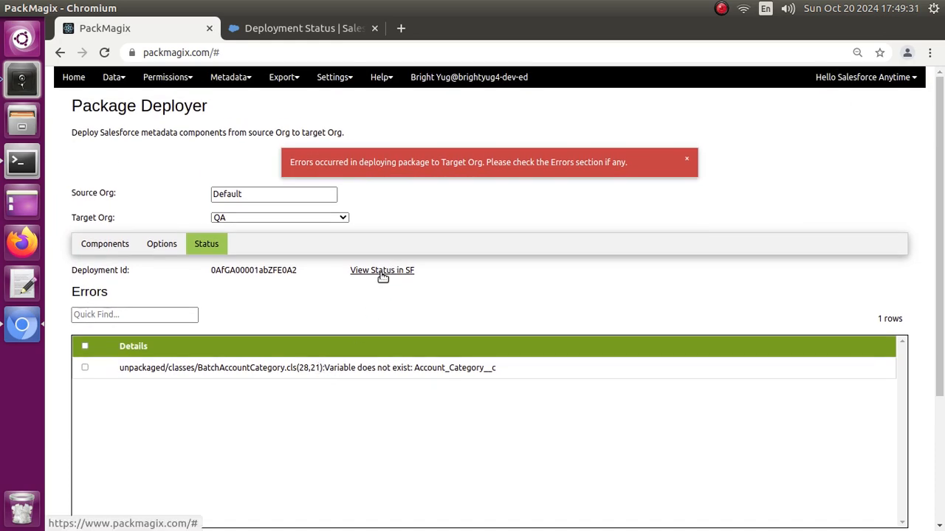
- View the validation's deployment status in Salesforce and examine its component results and Component Errors
left_click(381, 271)
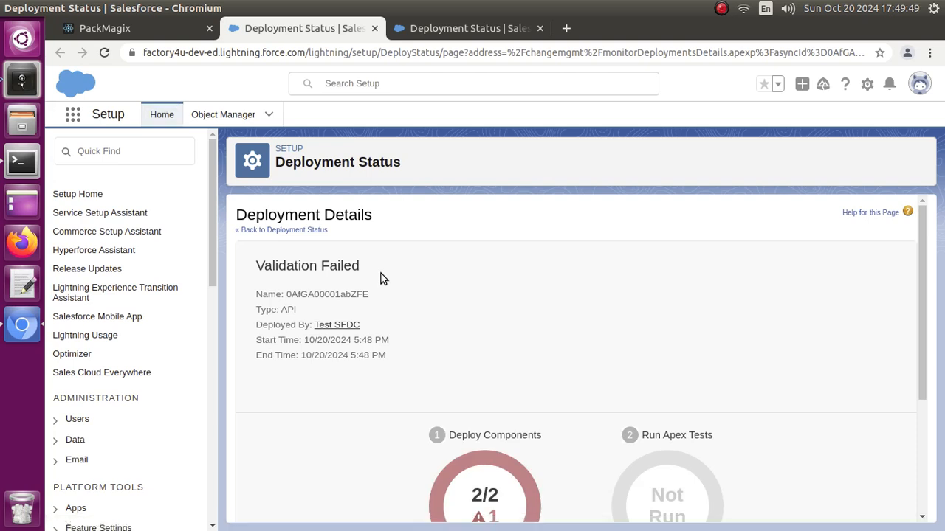
scroll(383, 278, "down", 1)
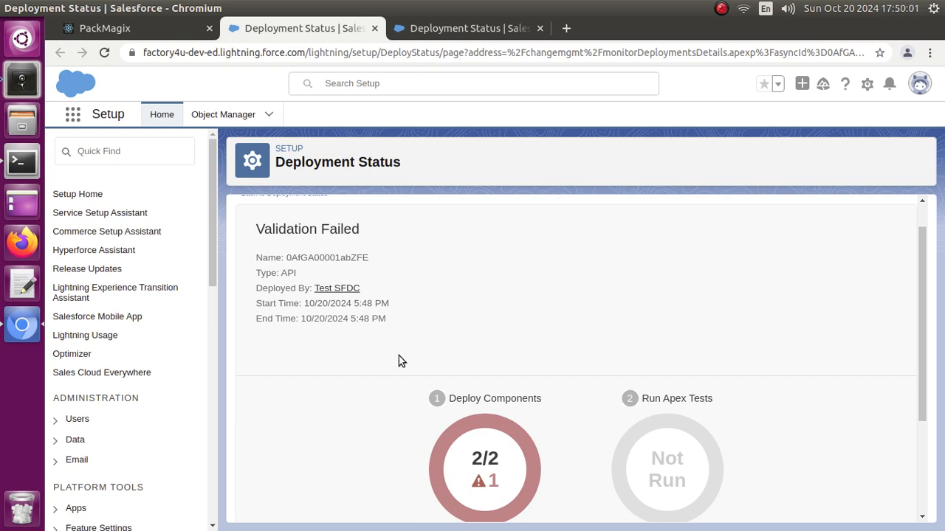
scroll(398, 356, "down", 1)
scroll(399, 356, "down", 1)
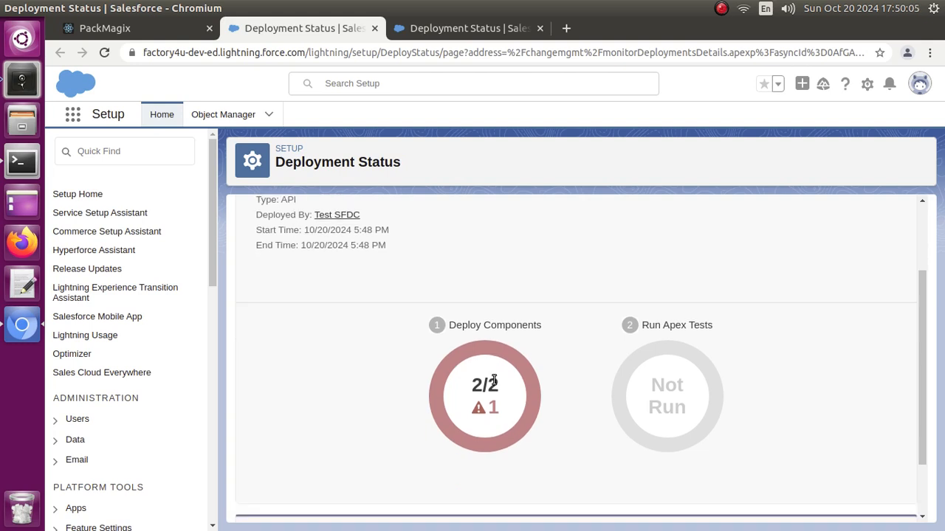
scroll(473, 380, "down", 2)
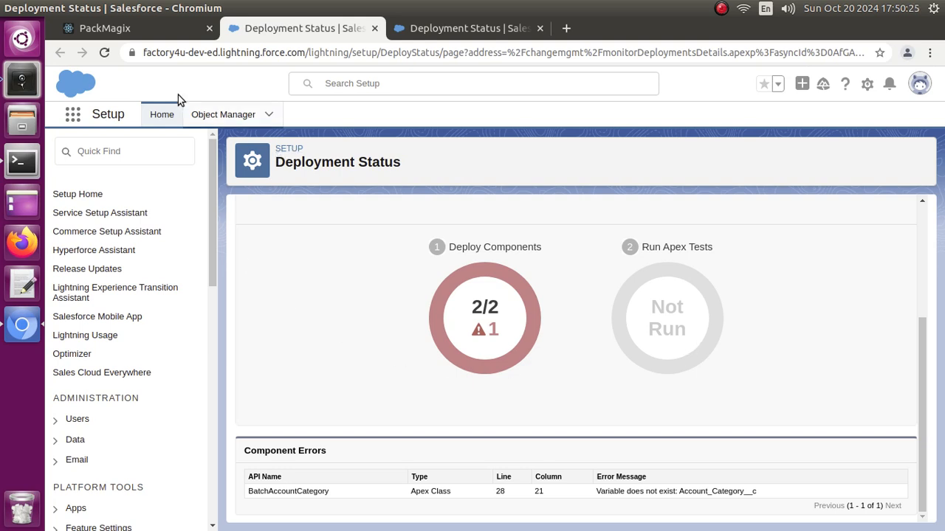
- Switch back to PackMagix and remove BatchAccountCategory from the Package Deployer's components
mouse_move(102, 6)
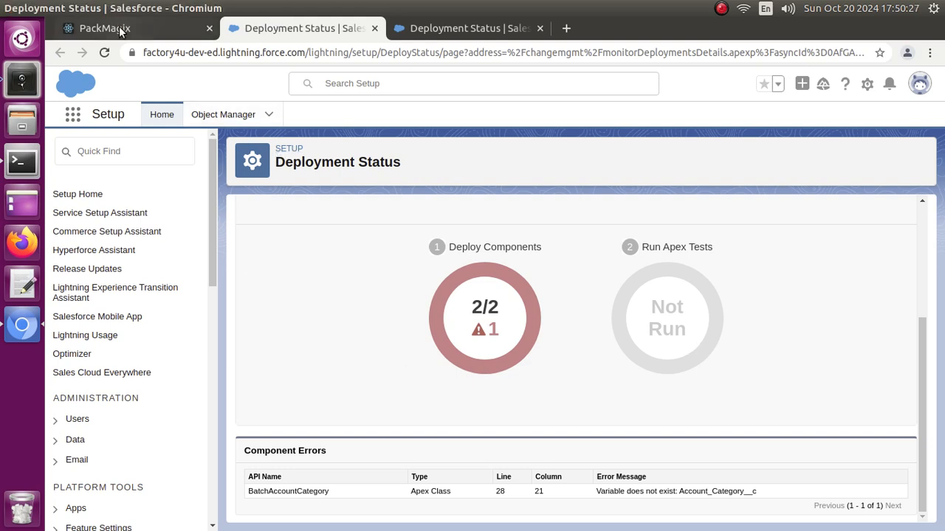
left_click(119, 30)
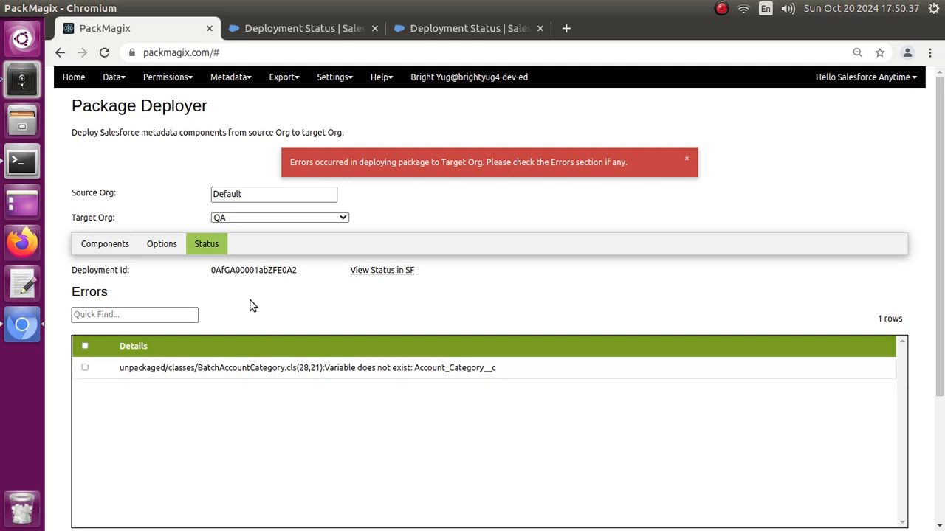
left_click(91, 246)
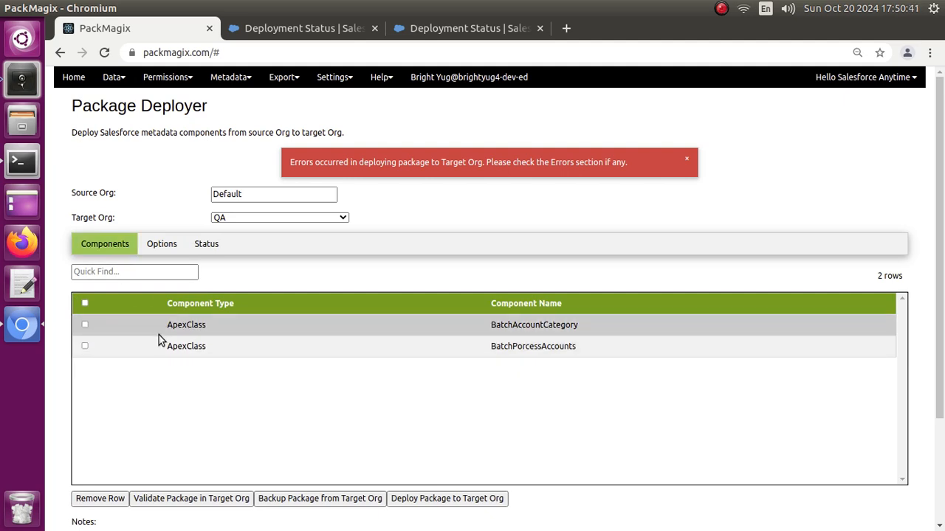
left_click(86, 325)
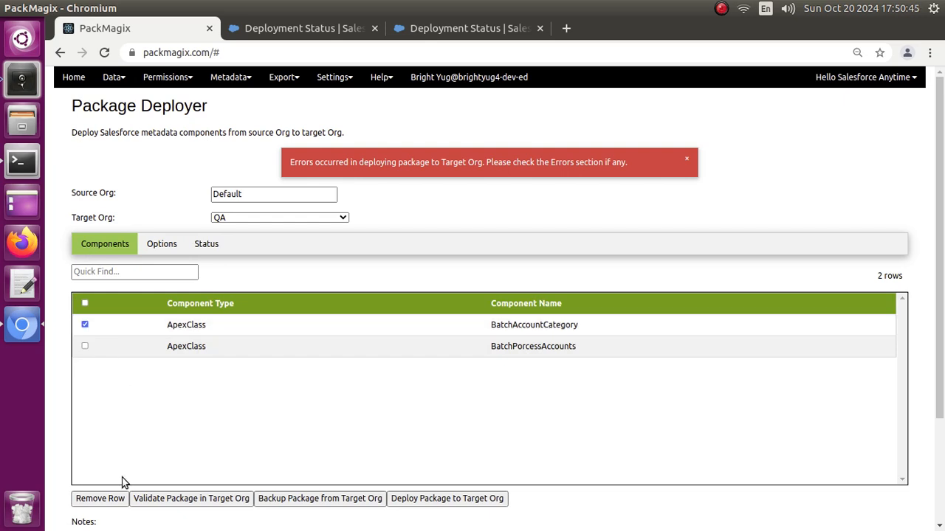
left_click(106, 500)
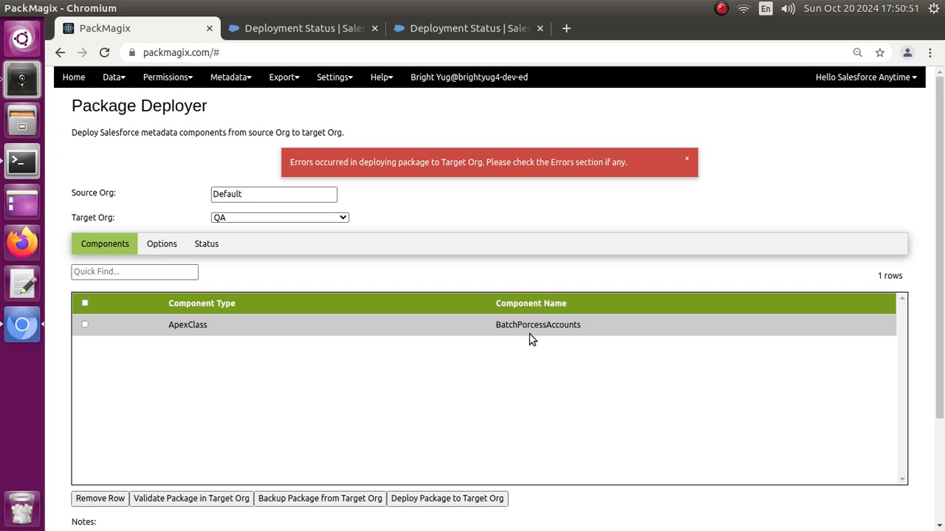
- Check the specified tests, validate the package with BatchPorcessAccounts in the target org, and examine the reported errors
left_click(164, 246)
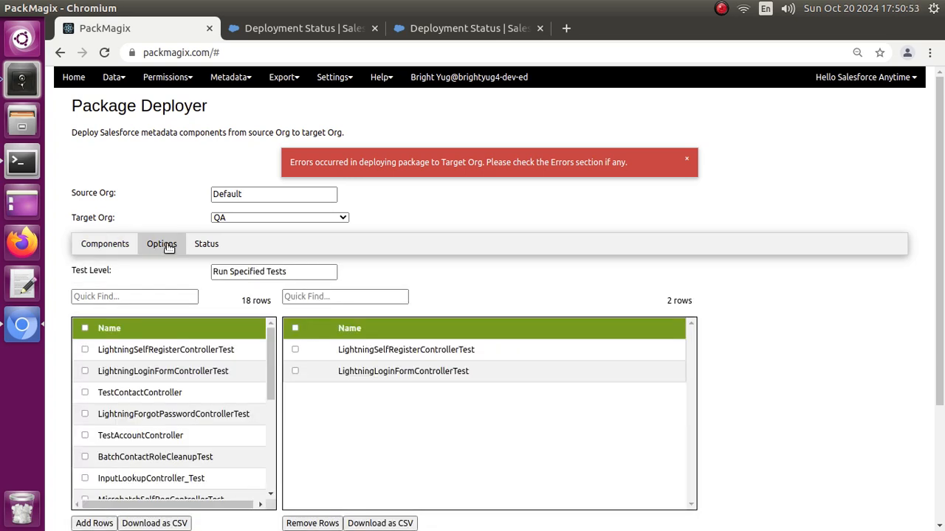
left_click(85, 249)
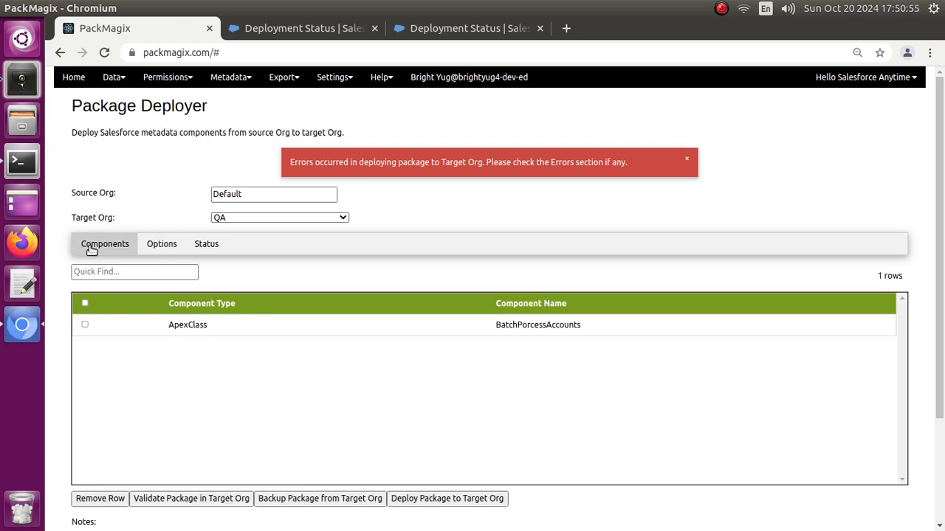
left_click(215, 502)
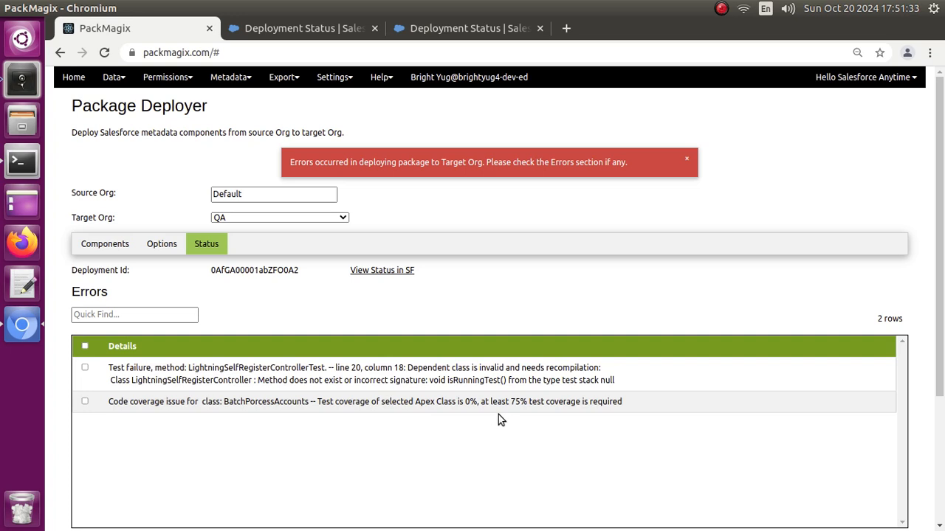
left_click_drag(510, 401, 537, 401)
- View the new validation's deployment status in Salesforce and examine its Deploy Components and Run Apex Tests results
left_click(383, 272)
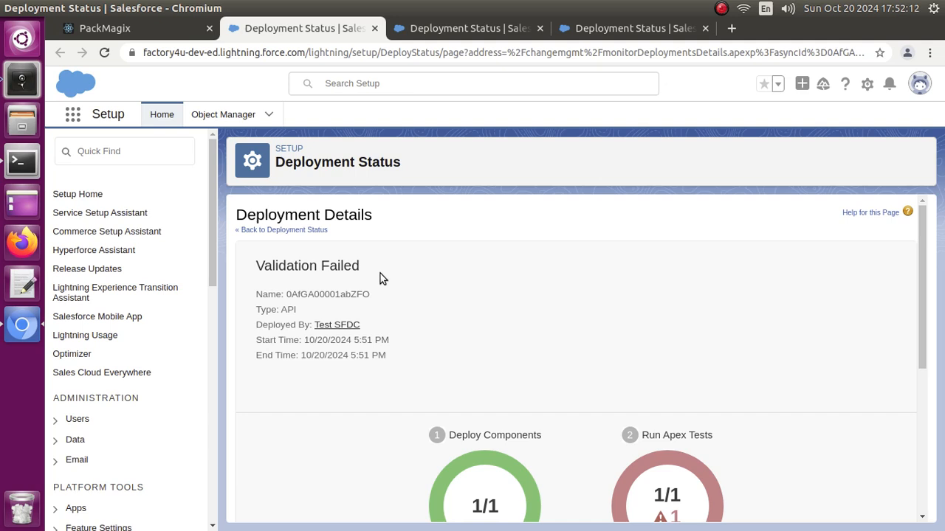
key("ctrl+minus")
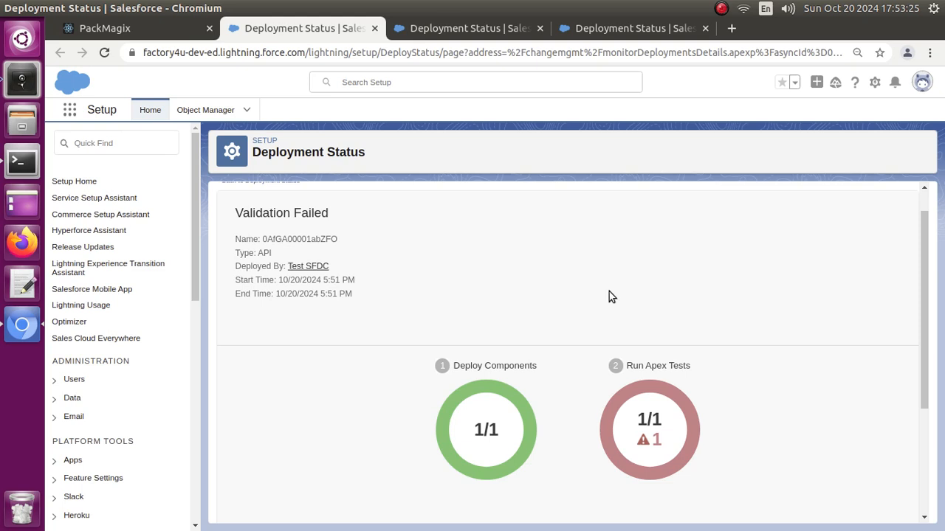
scroll(491, 297, "down", 2)
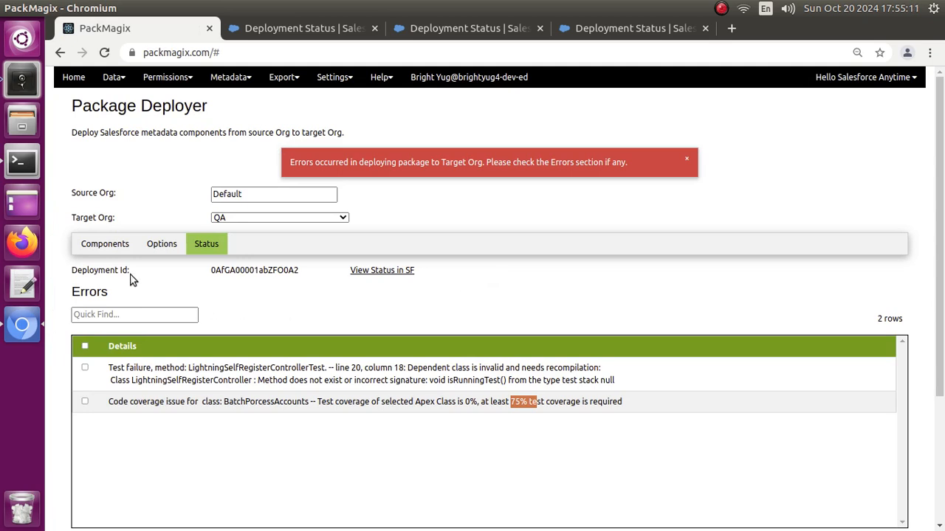
- Remove LightningSelfRegisterControllerTest and LightningLoginFormControllerTest from the specified tests to run
left_click(105, 244)
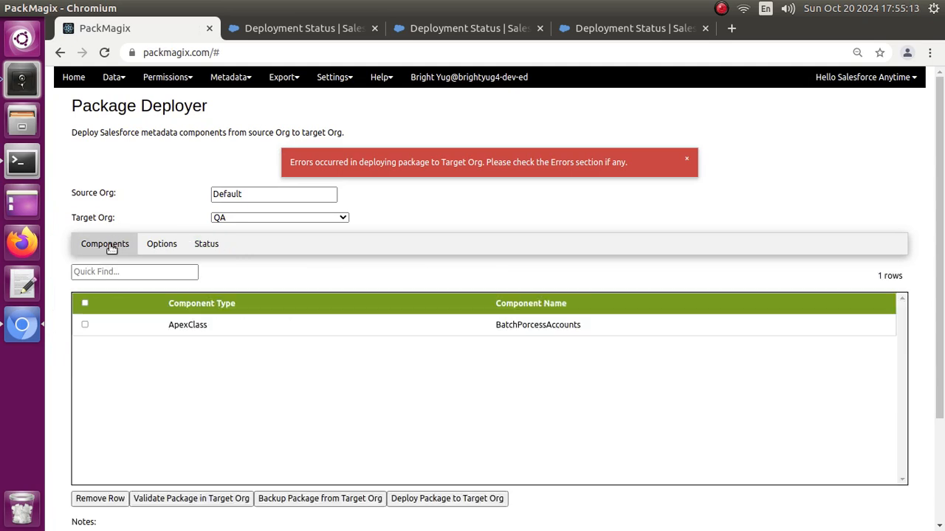
left_click(155, 253)
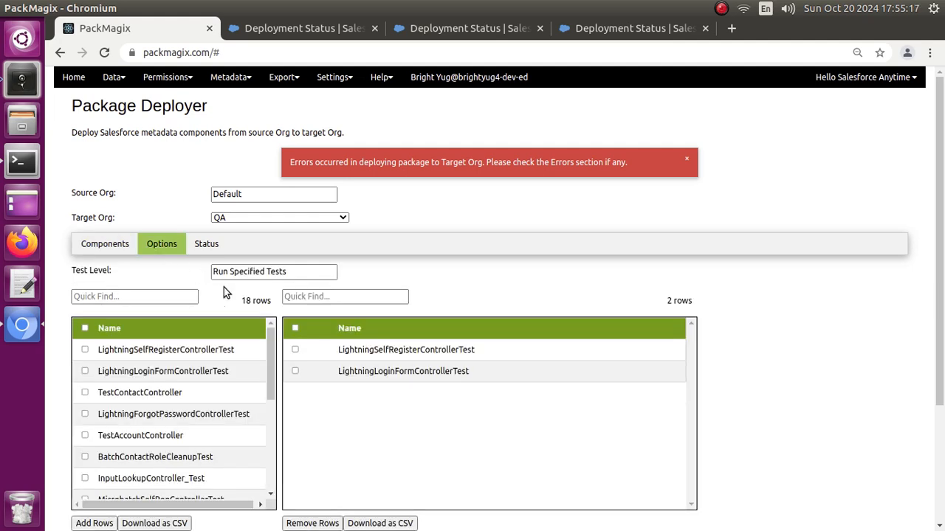
left_click(294, 329)
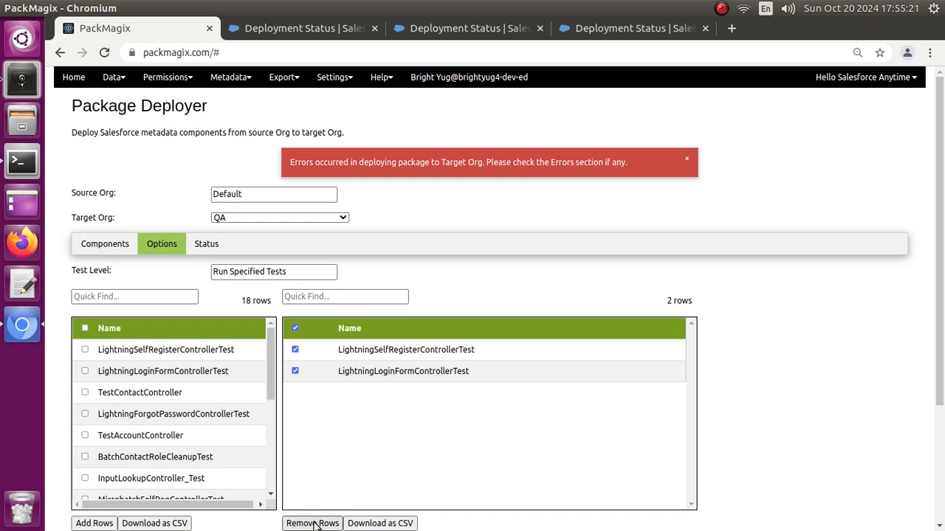
left_click(313, 523)
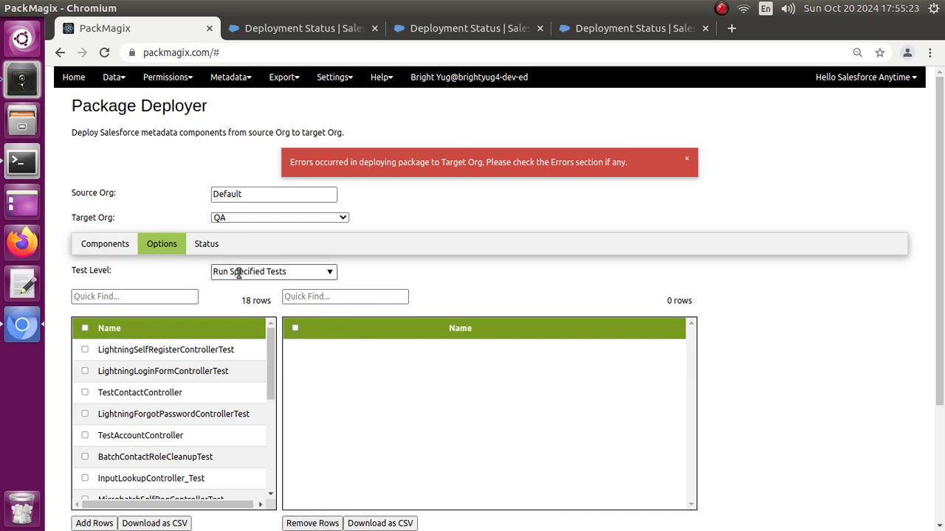
- Clear the deployment's Test Level so that no test option is selected
left_click(278, 272)
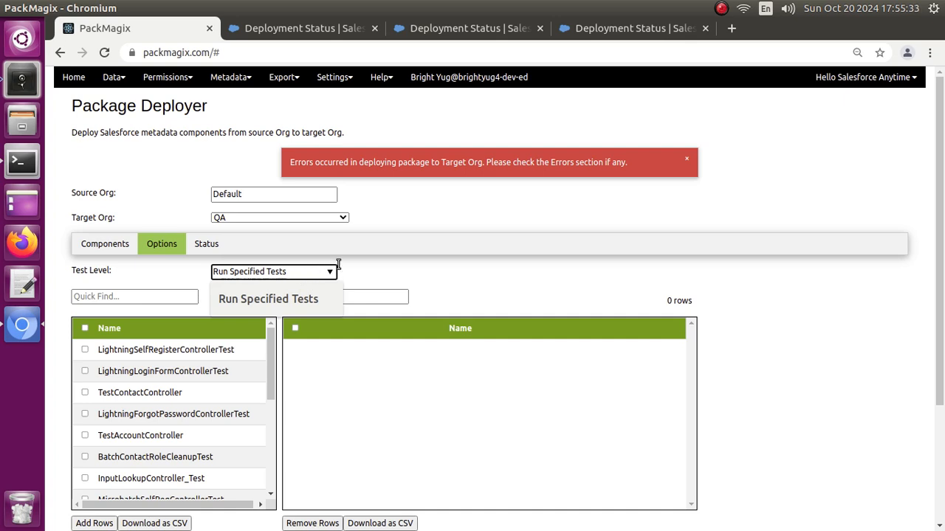
left_click(384, 272)
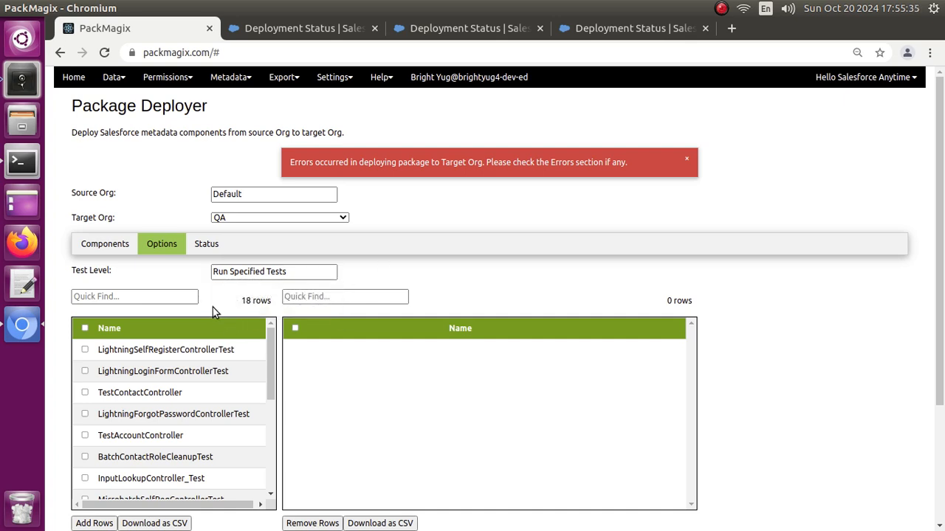
left_click(218, 272)
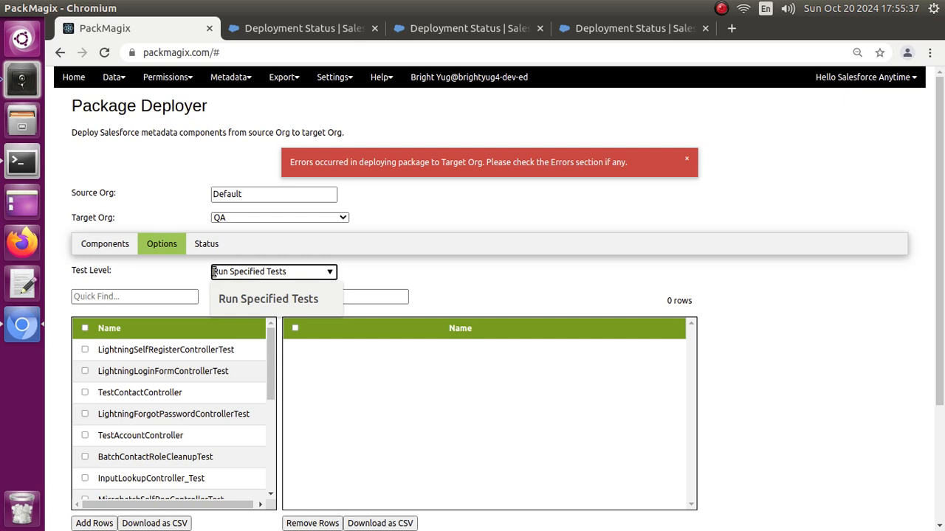
left_click_drag(213, 271, 303, 272)
key("BackSpace")
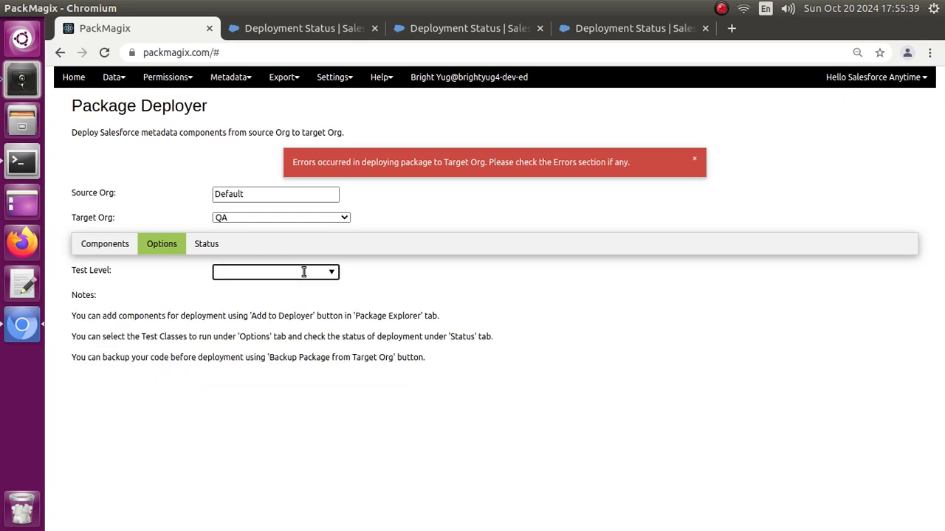
- Validate the BatchPorcessAccounts package in the target org again and check the test level and reported errors
left_click(89, 245)
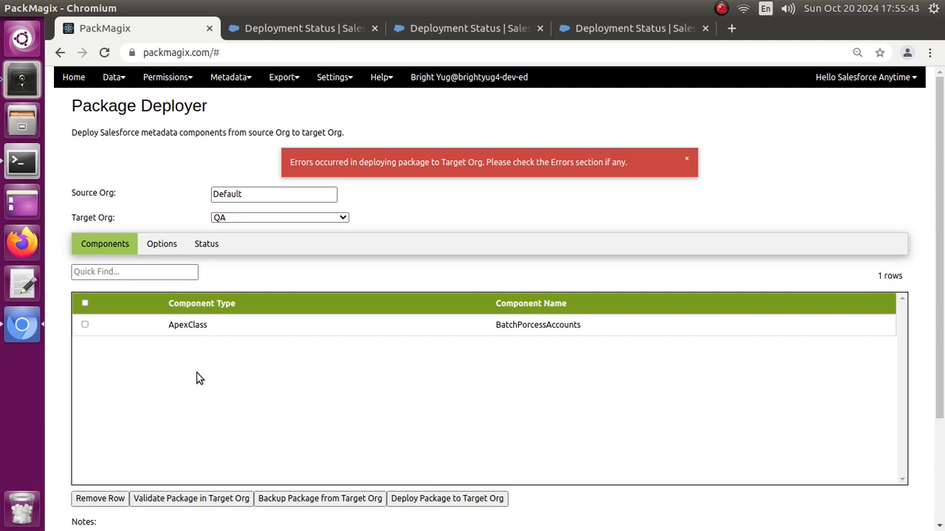
left_click(175, 501)
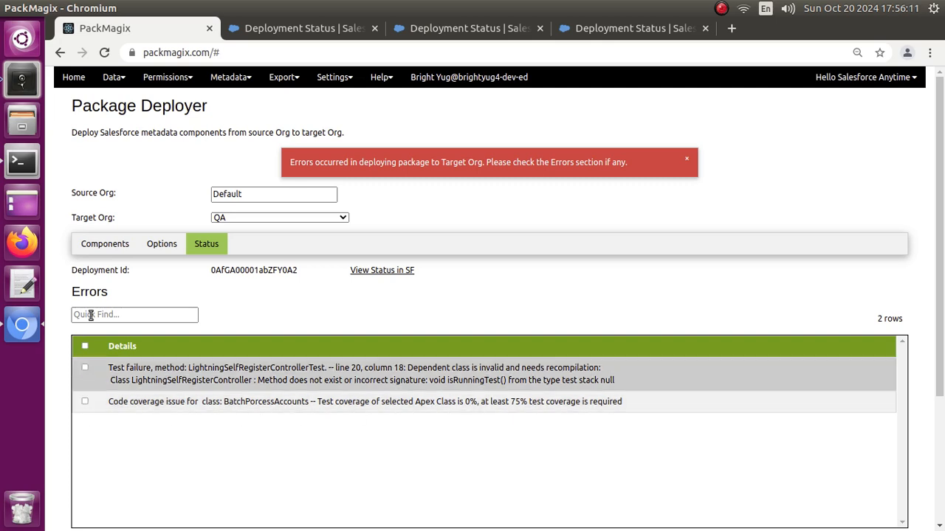
left_click(158, 245)
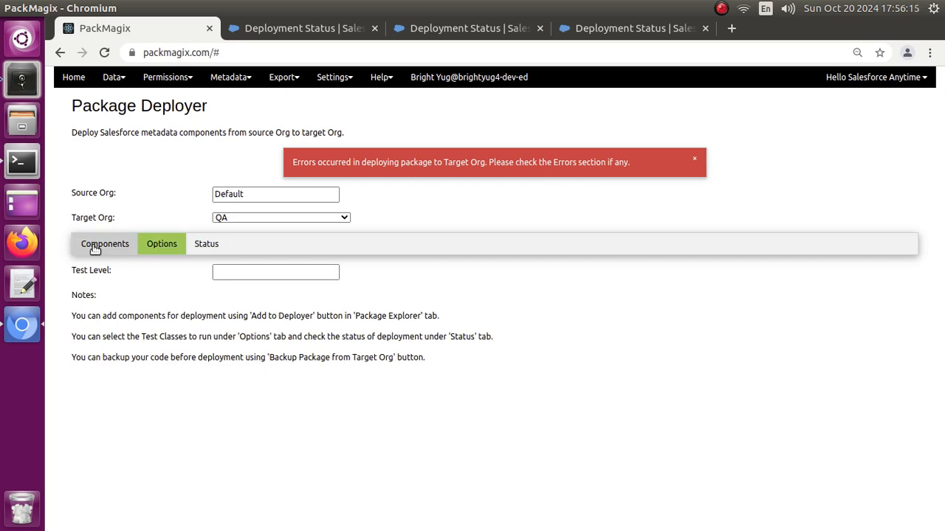
left_click(207, 246)
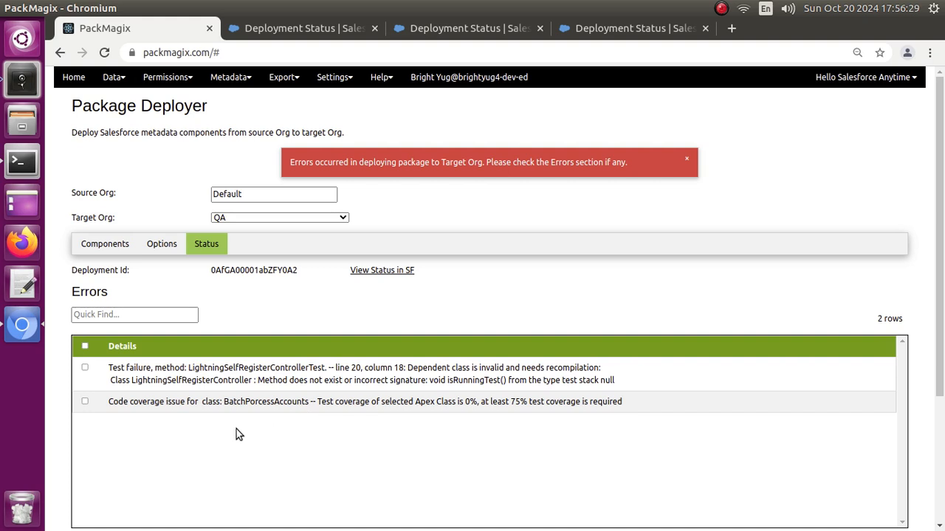
- Return to Package Explorer and remove both BatchAccountCategory and BatchPorcessAccounts from the package list
left_click(87, 245)
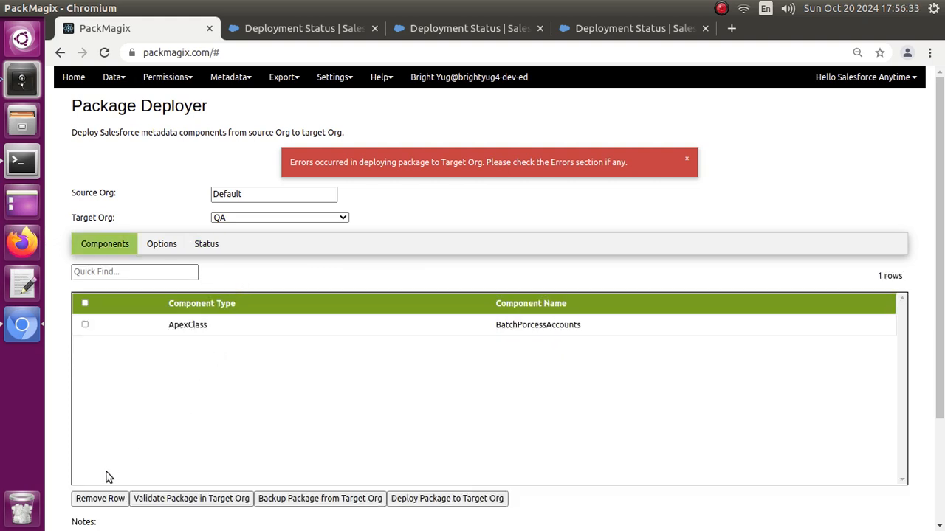
left_click(74, 78)
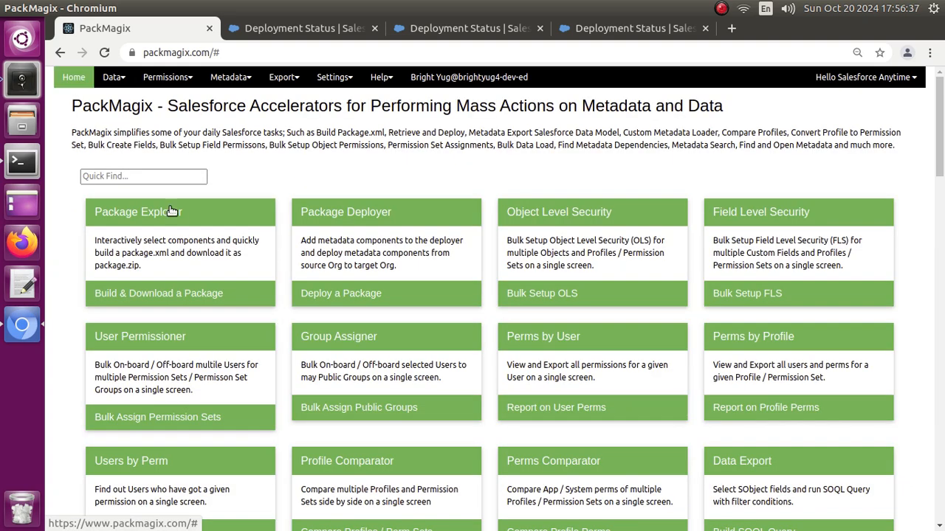
left_click(171, 252)
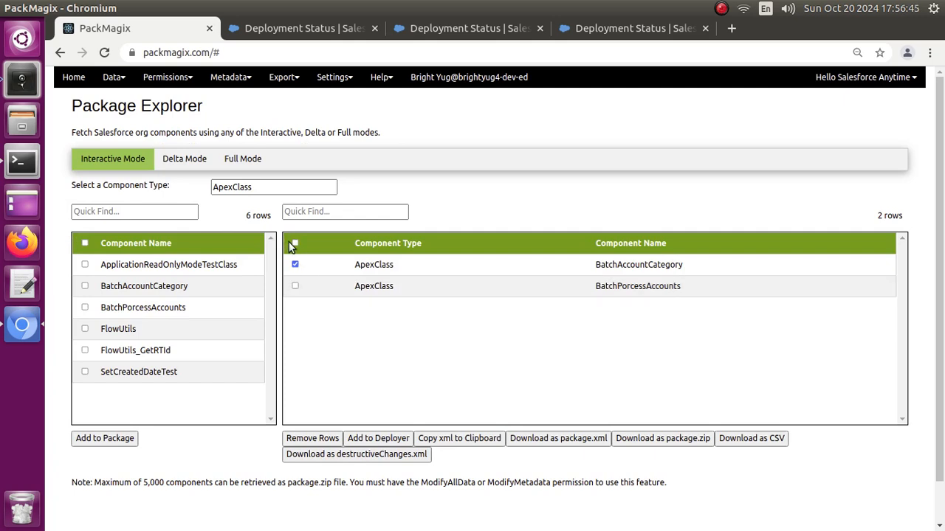
left_click(266, 187)
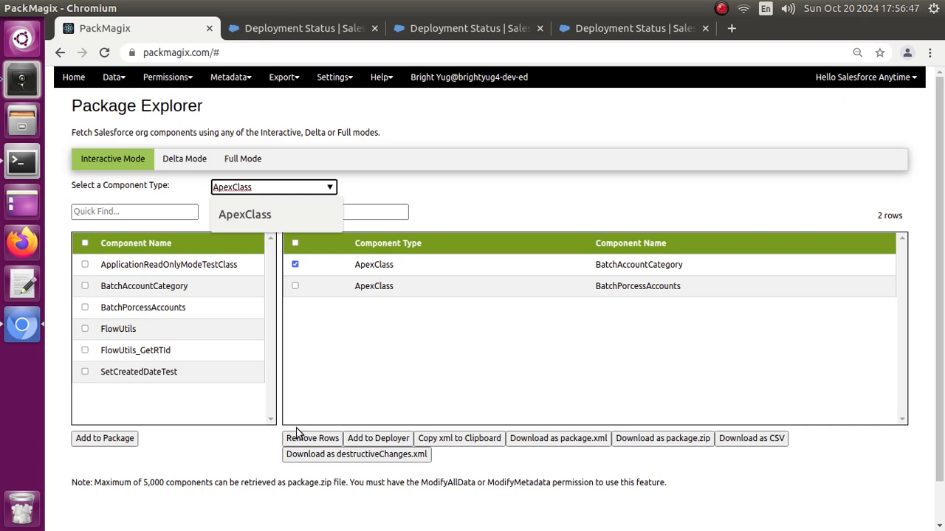
left_click(296, 243)
left_click(295, 243)
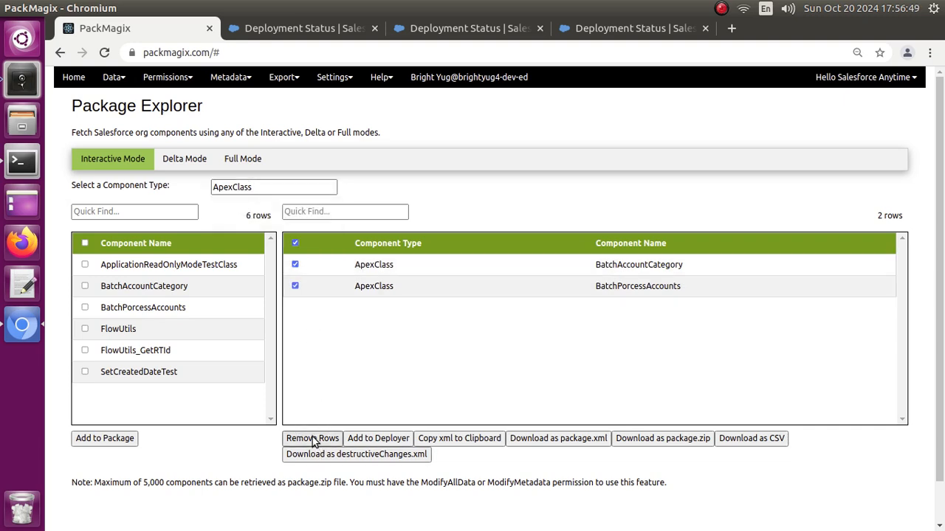
left_click(312, 439)
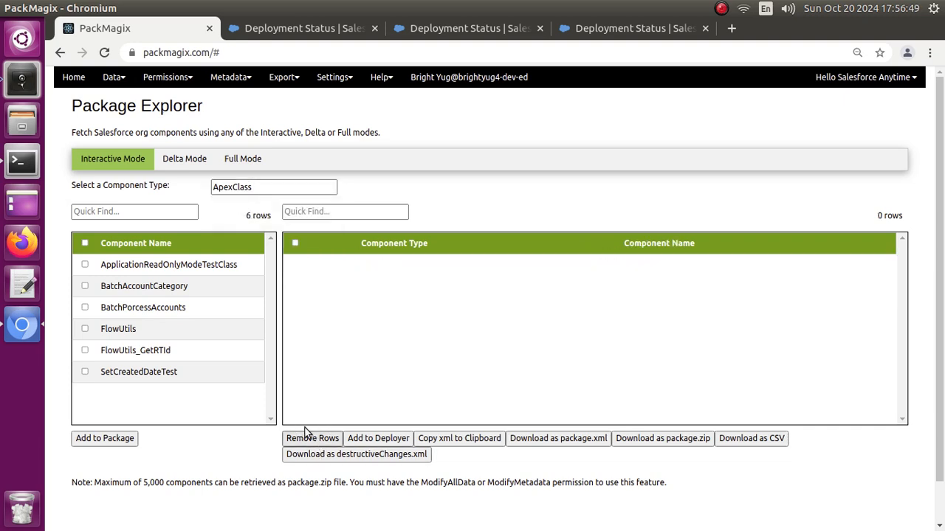
- Add the BatchPorcessAccounts Apex class to the package and send the package to the deployer
left_click(84, 308)
left_click(127, 438)
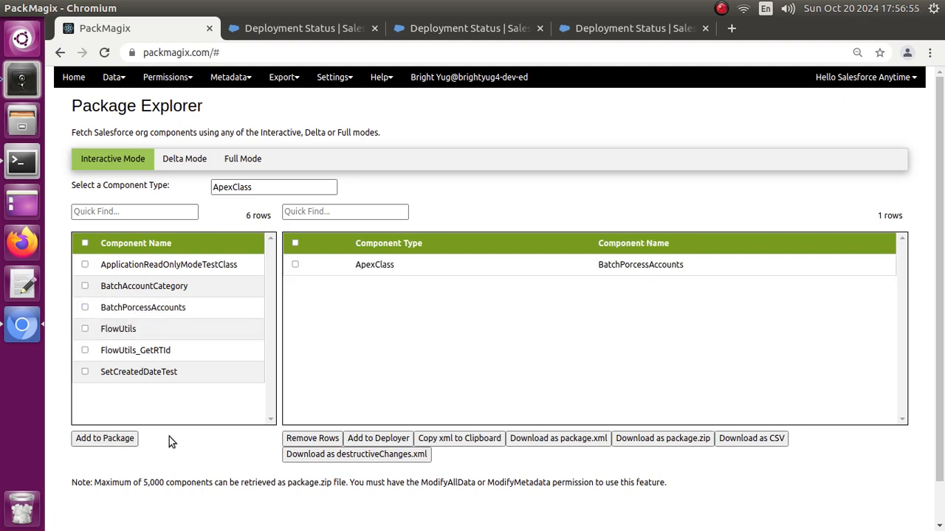
left_click(369, 440)
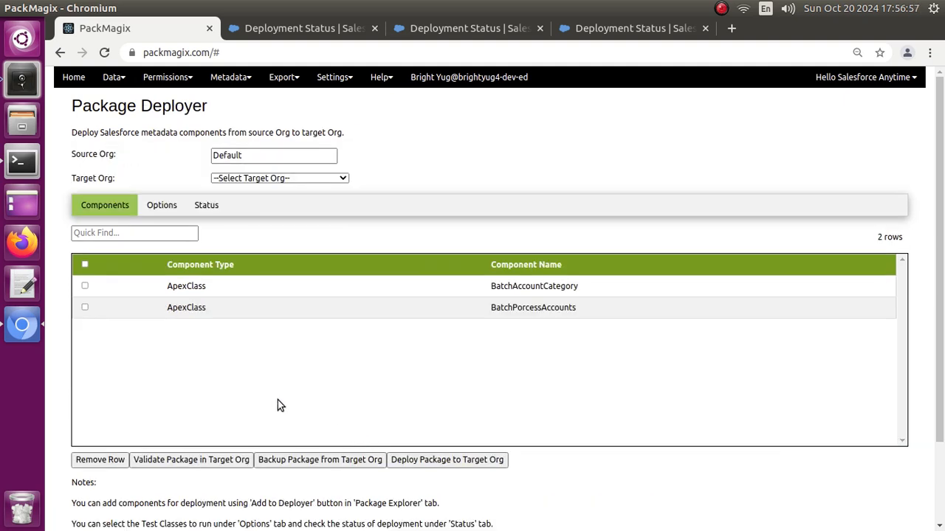
- Remove the BatchAccountCategory class from the deployer's component list
left_click(84, 264)
left_click(85, 264)
left_click(85, 286)
left_click(97, 457)
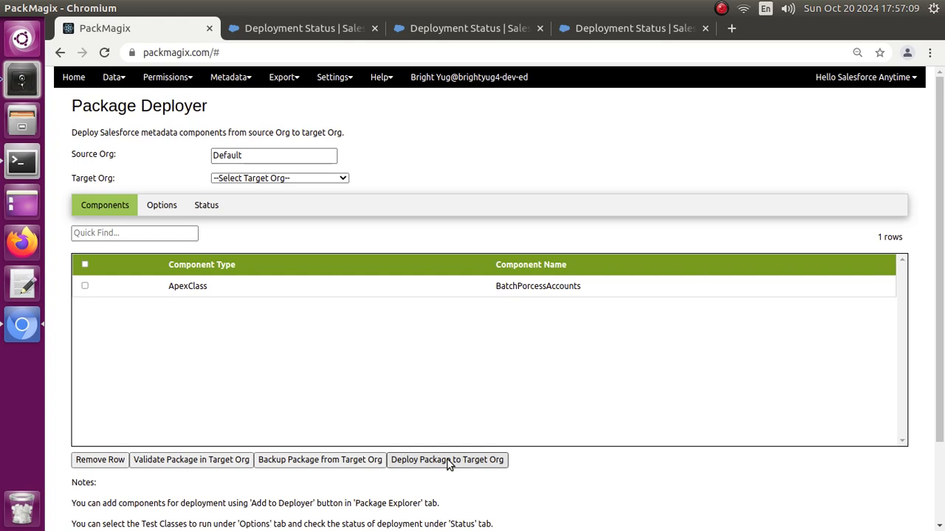
- Set the deployment's Test Level to No Test Run and return to the component list
left_click(159, 206)
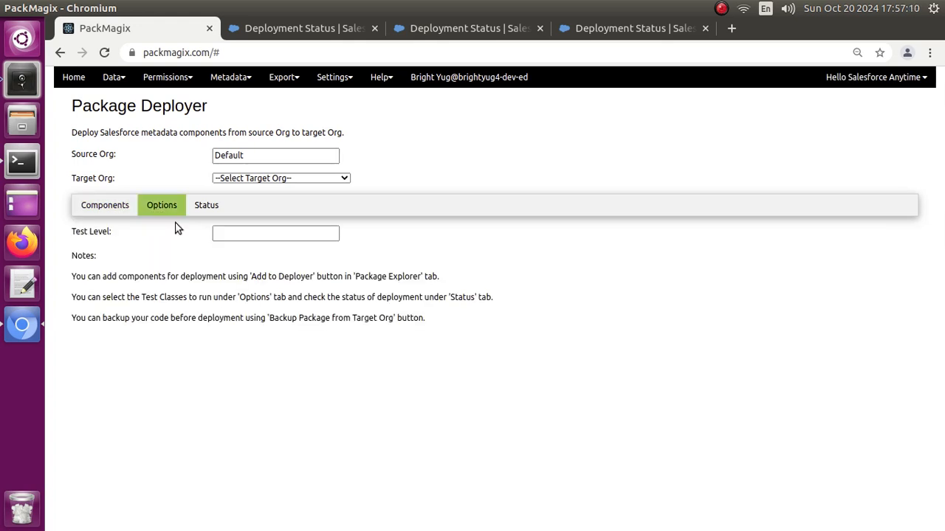
left_click(239, 232)
left_click(244, 257)
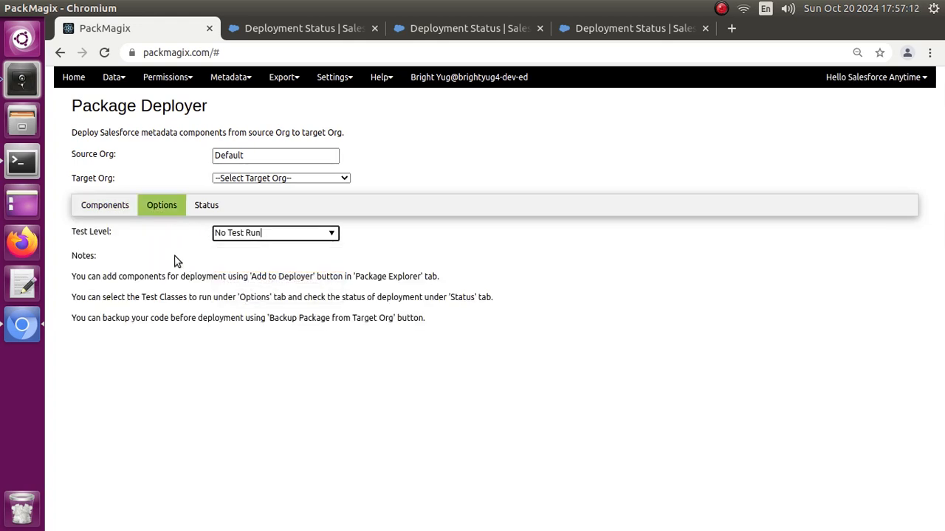
left_click(106, 206)
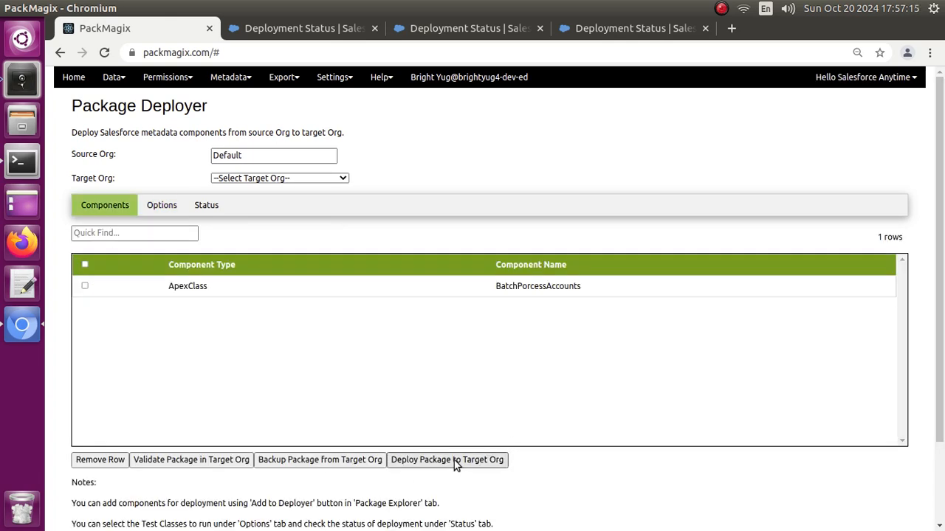
- Select QA as the target org and validate the BatchPorcessAccounts package in it
left_click(196, 460)
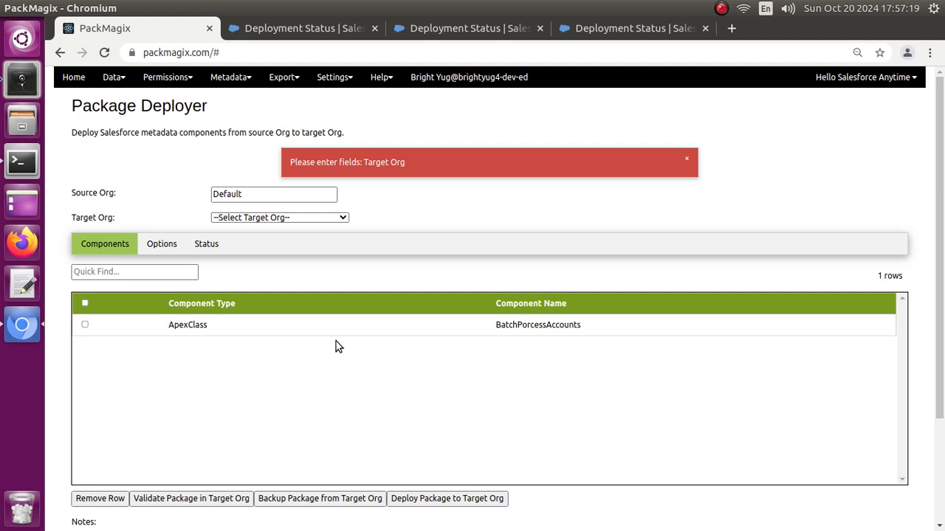
left_click(686, 159)
left_click(245, 184)
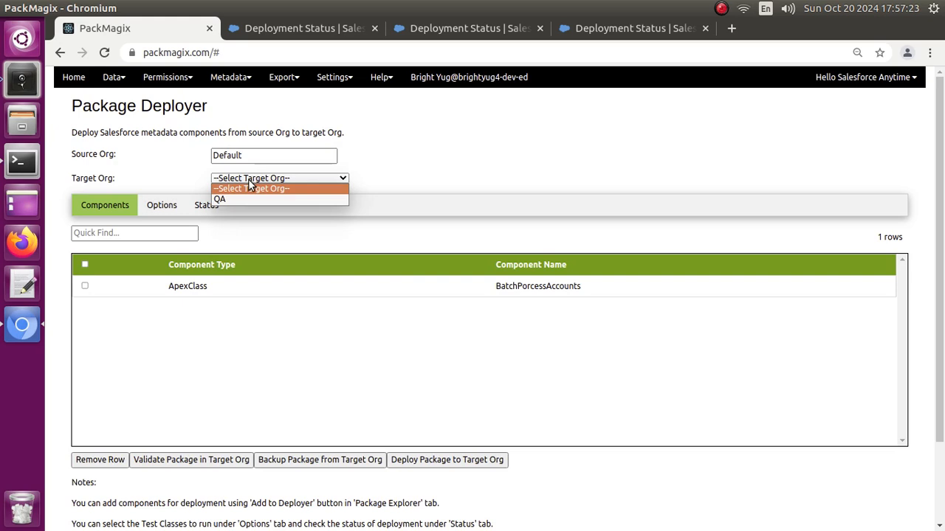
left_click(233, 202)
left_click(177, 461)
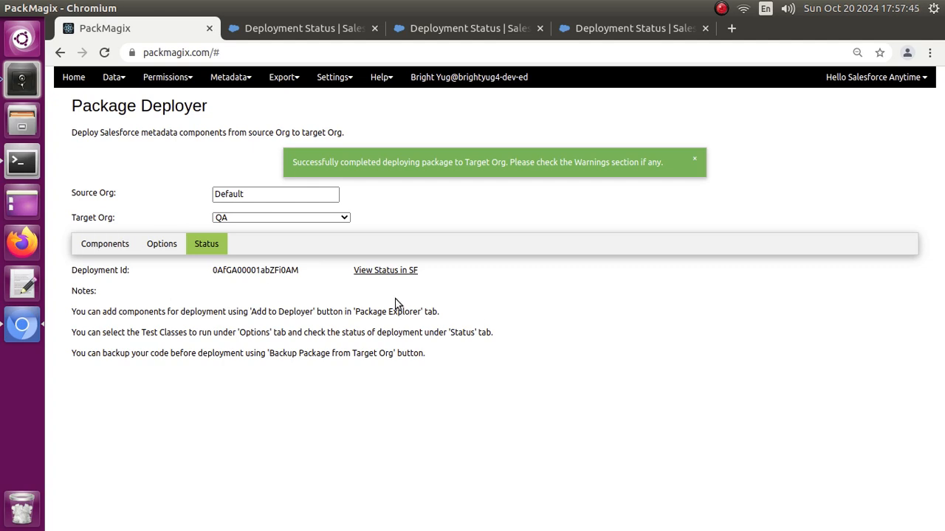
- Deploy the validated BatchPorcessAccounts package to the QA target org
left_click(91, 251)
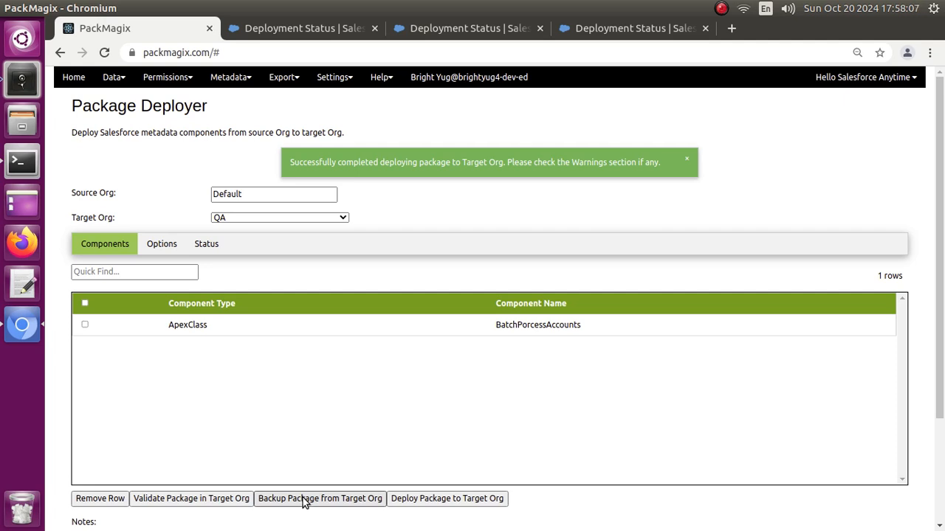
left_click(415, 499)
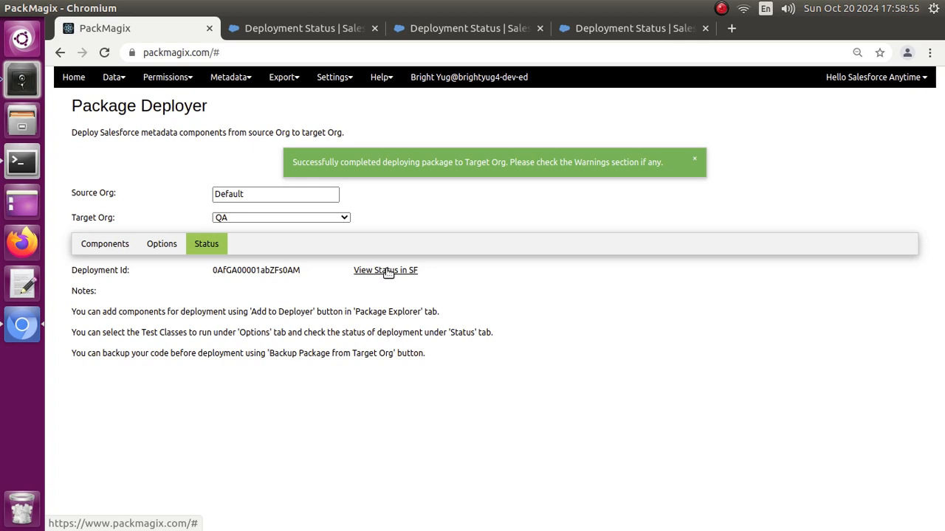
- View the completed deployment's status details in Salesforce
key("ctrl+t")
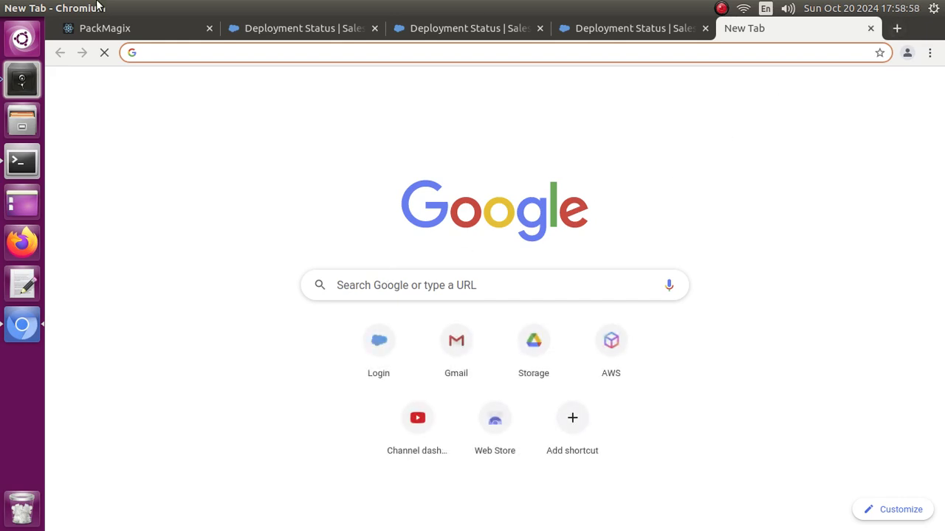
left_click(136, 25)
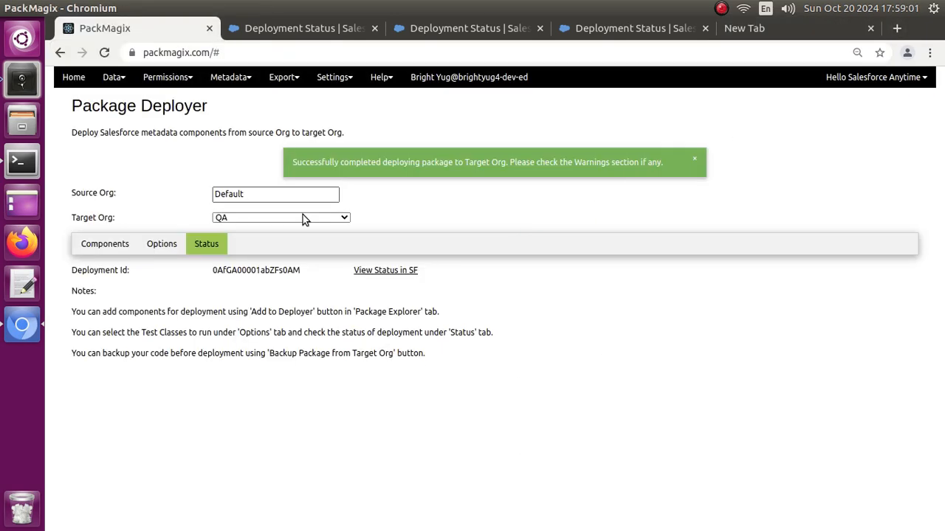
left_click(385, 270)
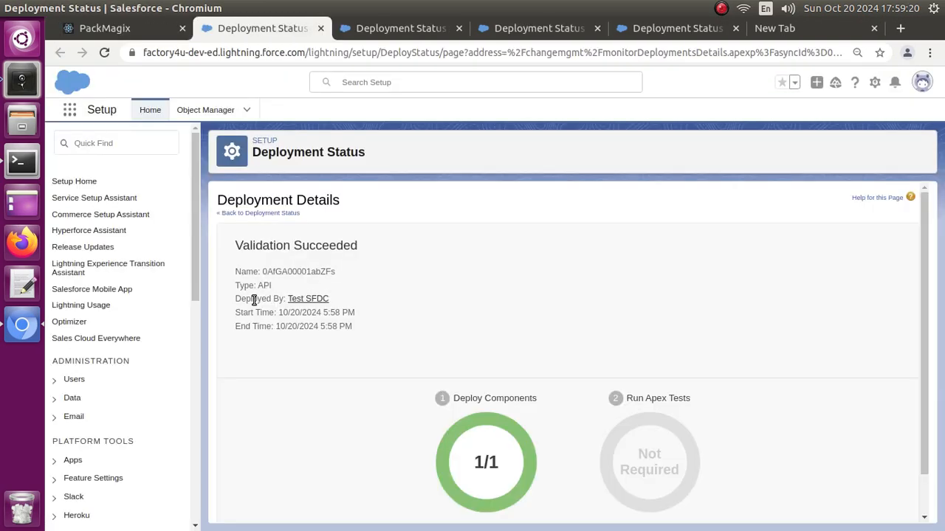
scroll(425, 269, "down", 1)
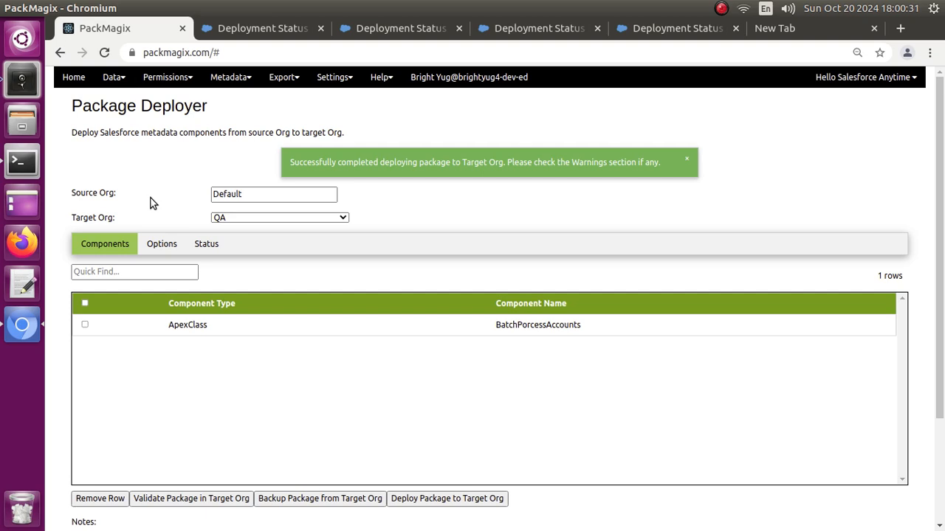
left_click(381, 77)
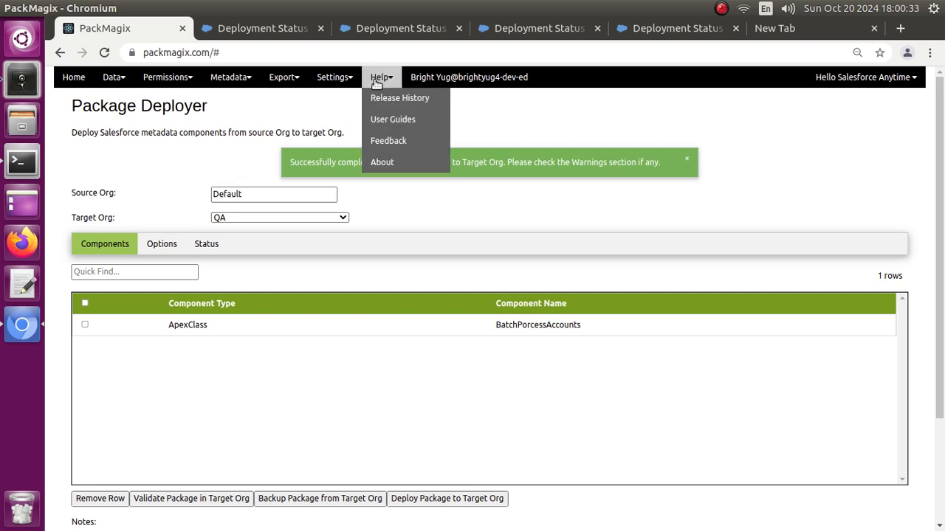
left_click(377, 145)
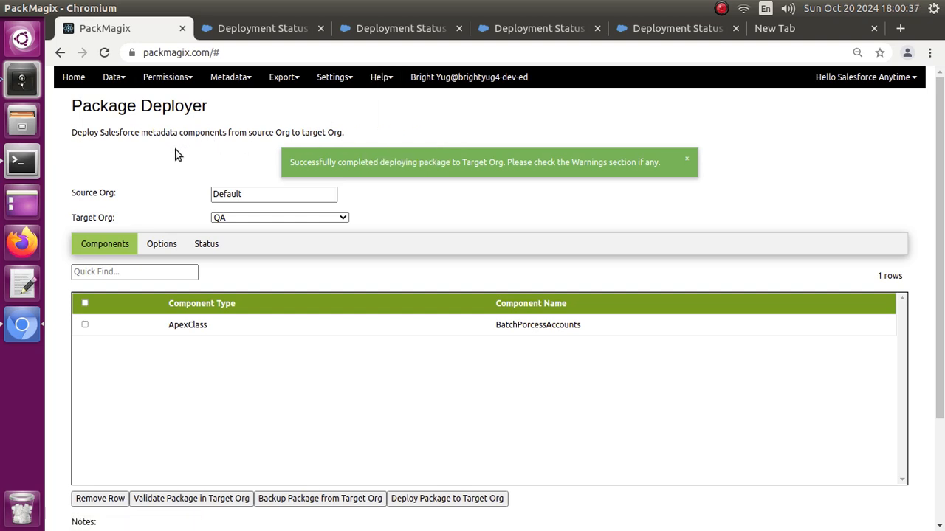